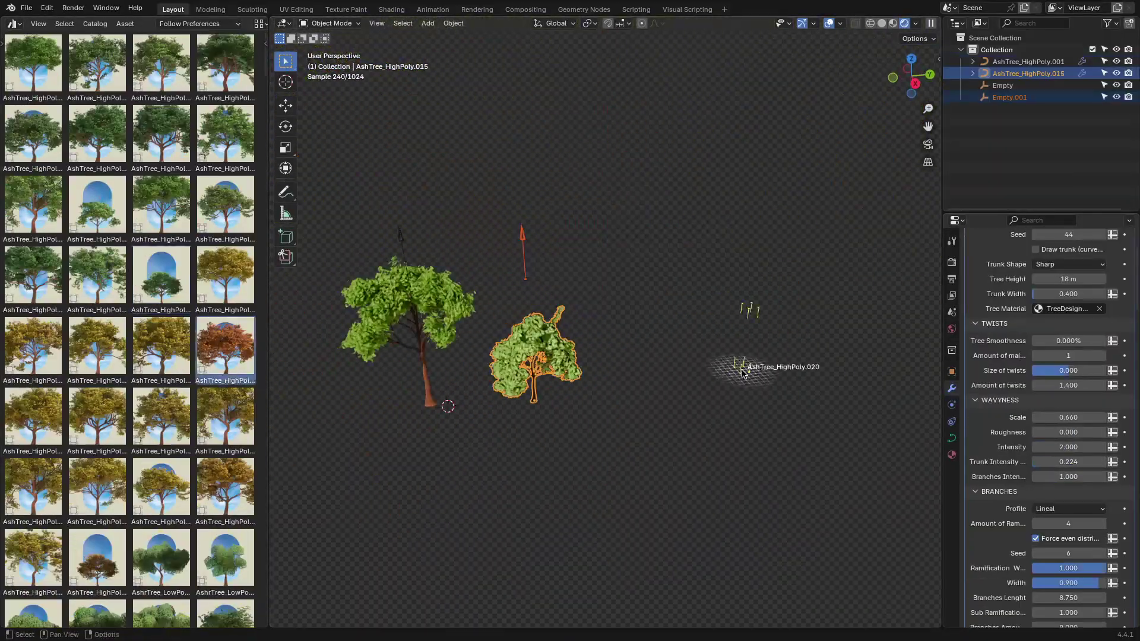
# - Place the AshTree_HighPoly.020 asset beside the two existing ash trees and advance its seed
pyautogui.moveTo(743, 372); pyautogui.dragTo(782, 339)
pyautogui.scroll(4, 1106, 266)
pyautogui.click(1104, 330)
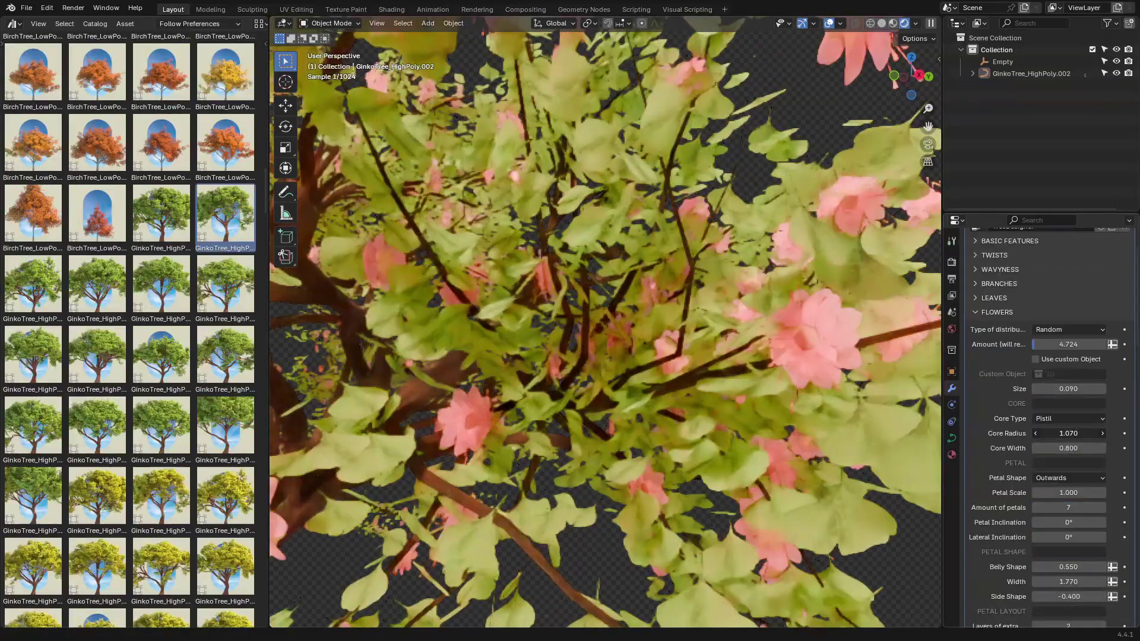
# - Change the petal shape of the flowers on the ginkgo tree
pyautogui.click(1069, 478)
pyautogui.click(1038, 513)
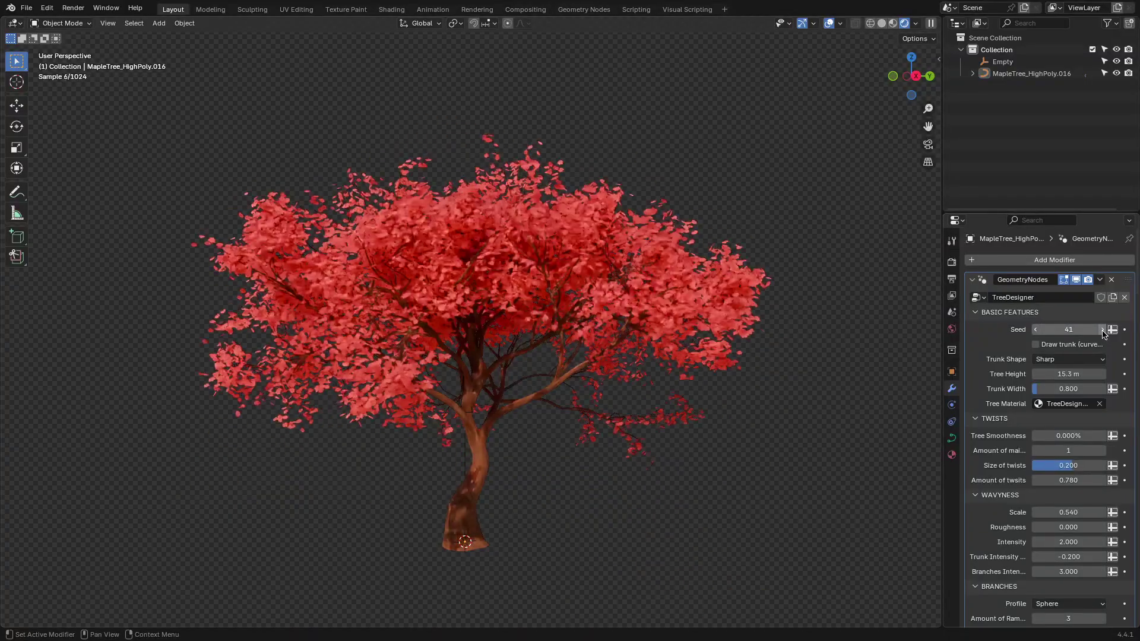
# - Try successive seeds for the maple tree's basic shape and set the seed to 49
pyautogui.click(1103, 331)
pyautogui.click(1102, 331)
pyautogui.click(1102, 331)
pyautogui.click(1102, 330)
pyautogui.click(1102, 331)
pyautogui.click(1102, 331)
pyautogui.click(1103, 331)
pyautogui.click(1102, 331)
pyautogui.click(1036, 330)
pyautogui.click(1036, 330)
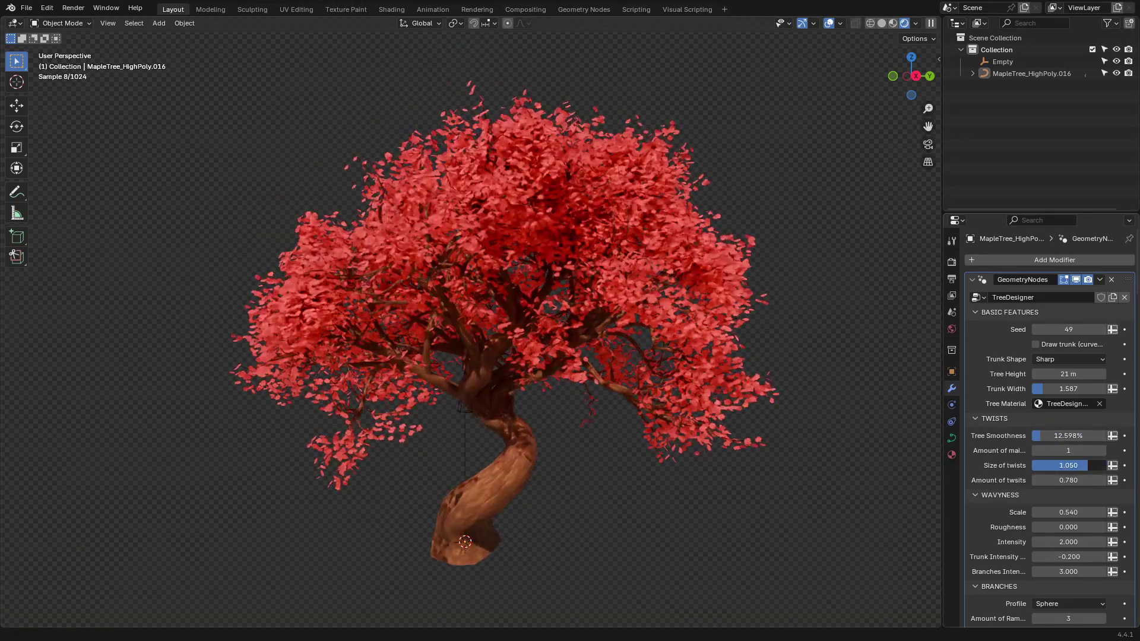
# - Set the maple trunk's size of twists to about 1.271 and its amount of twists to about 1.290
pyautogui.moveTo(1069, 480); pyautogui.dragTo(1073, 481)
pyautogui.moveTo(585, 487)
pyautogui.mouseDown(button='middle')
pyautogui.moveTo(592, 428)
pyautogui.moveTo(583, 477)
pyautogui.mouseUp(button='middle')
pyautogui.scroll(-3, 1062, 434)
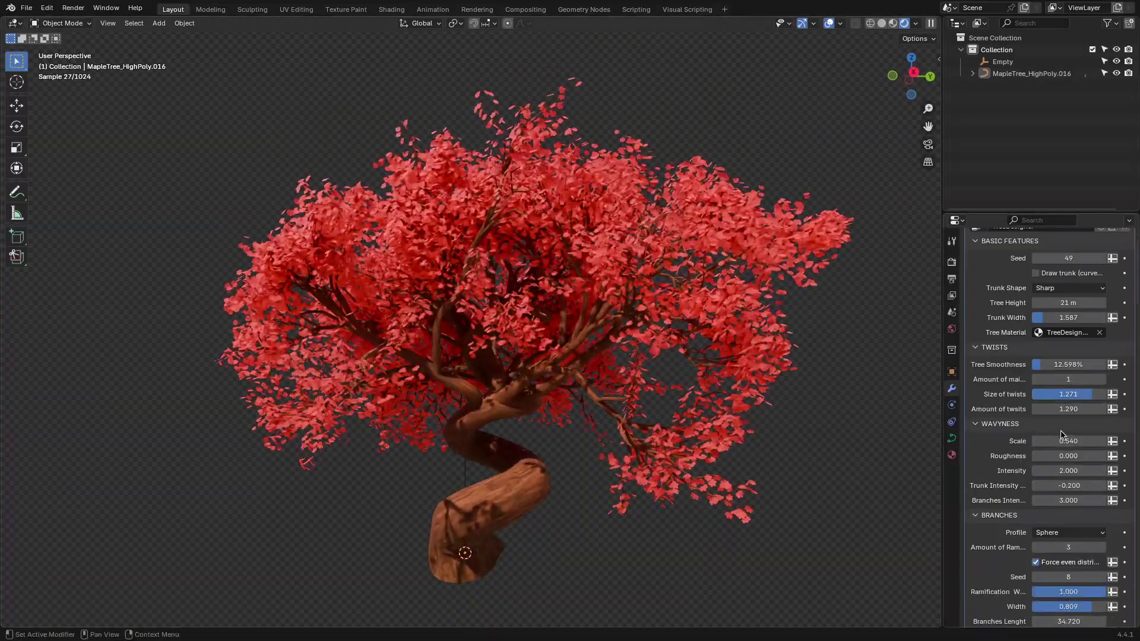
# - Set the maple's wavyness scale to 0.930, its amount of ramifications to 4 and its branches length to 37.190
pyautogui.scroll(-6, 1004, 478)
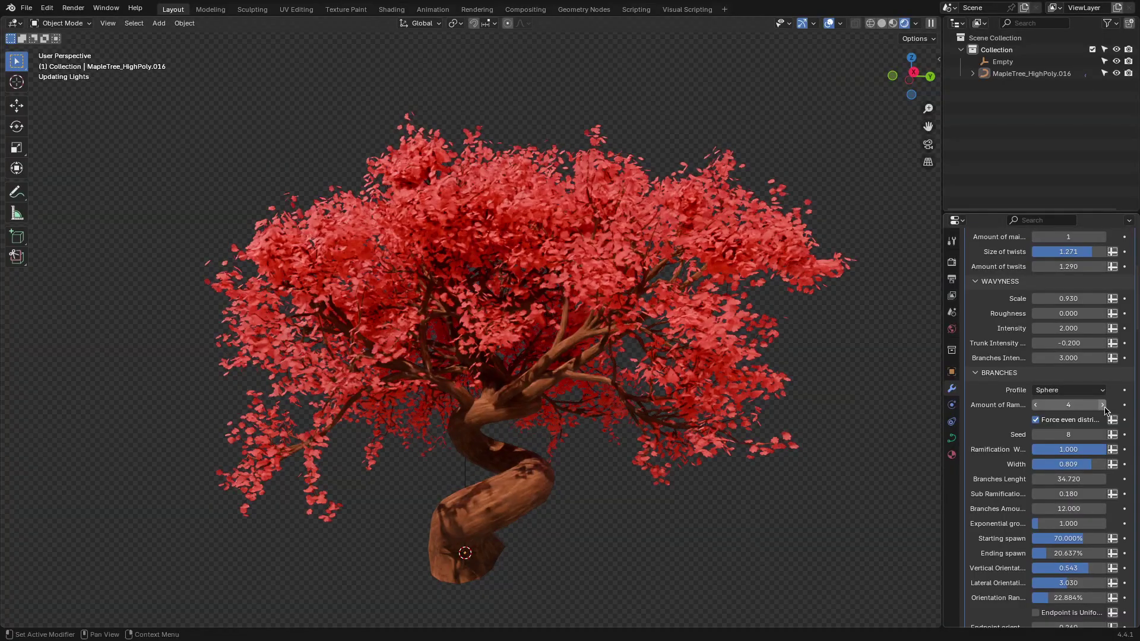
pyautogui.scroll(-2, 1034, 453)
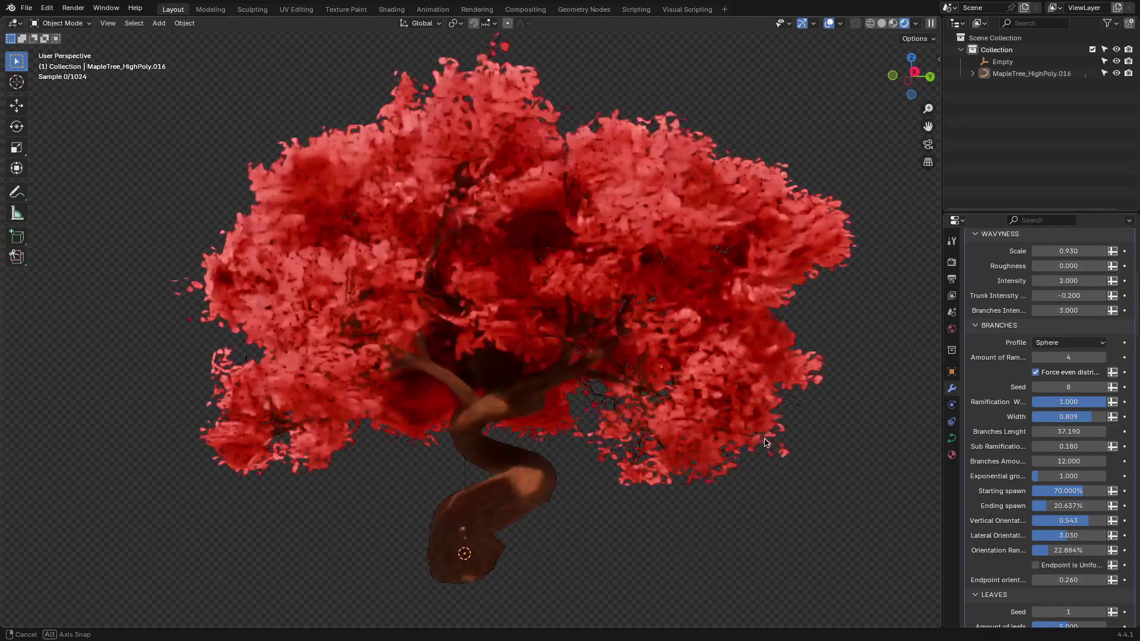
# - Set the maple's leaves seed to 4 and reduce its amount of leafs to about 0.472
pyautogui.scroll(-5, 1003, 471)
pyautogui.scroll(-3, 1002, 471)
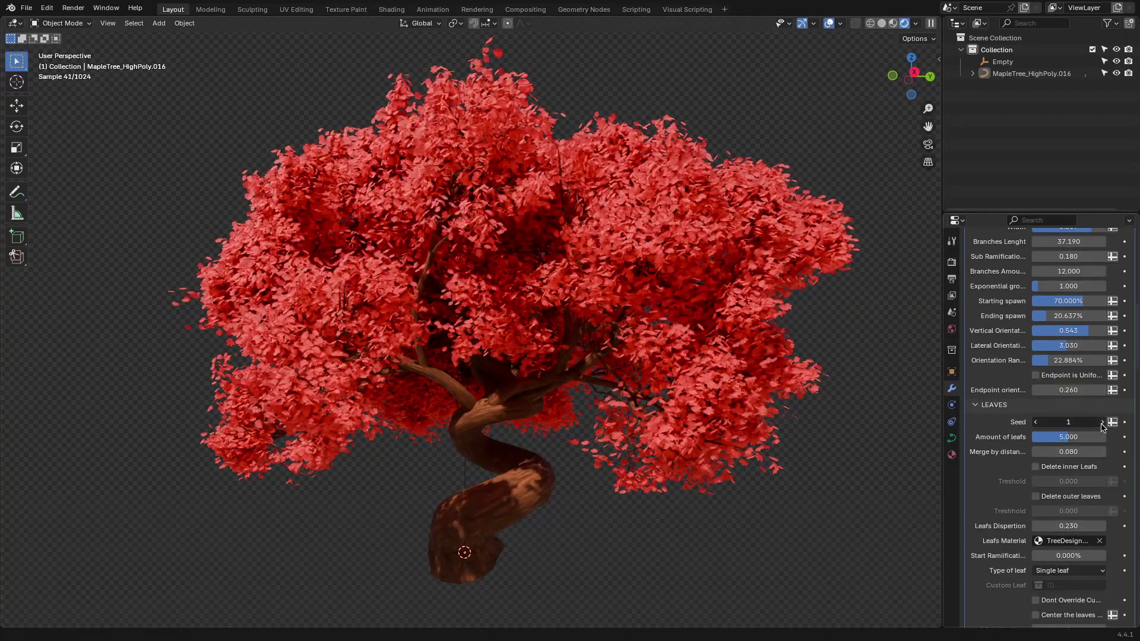
pyautogui.click(1102, 425)
pyautogui.click(1102, 425)
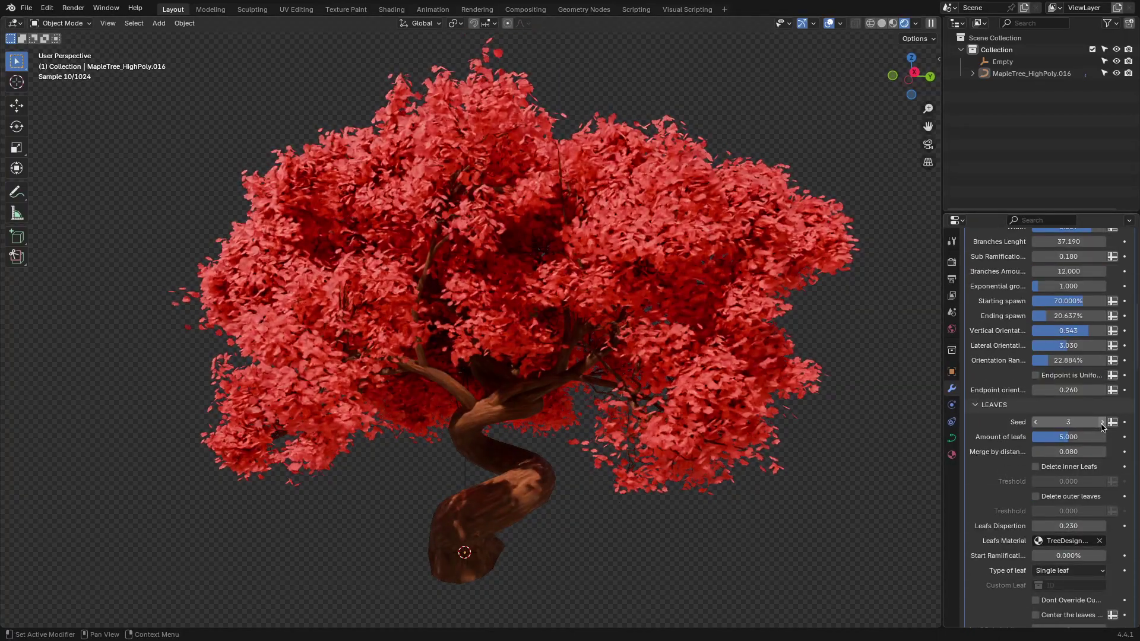
pyautogui.click(1102, 425)
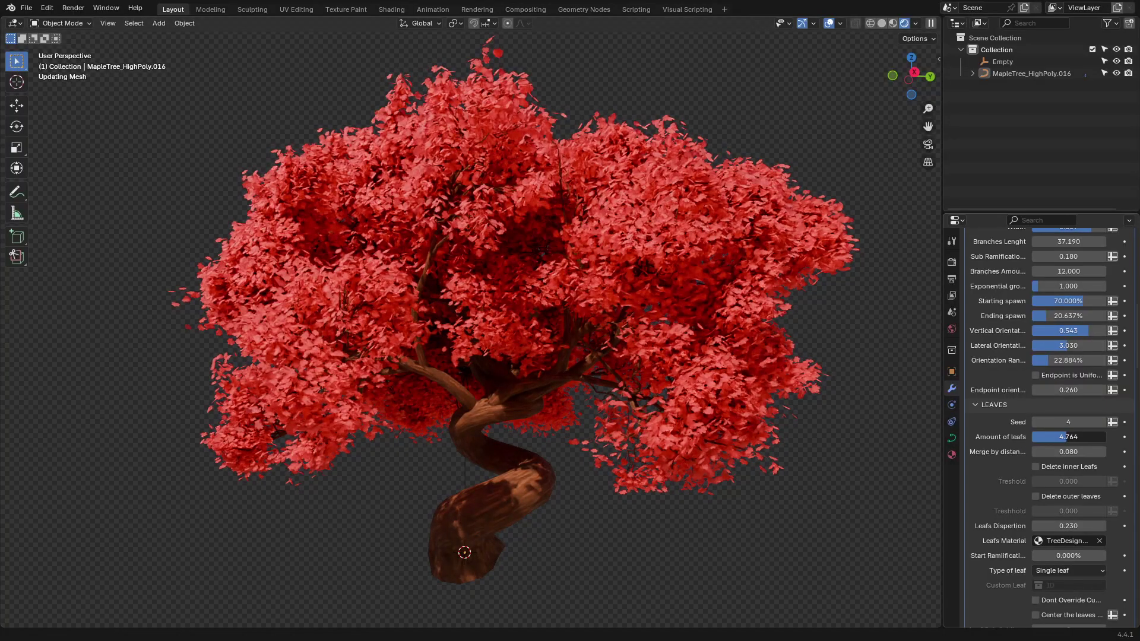
pyautogui.moveTo(1066, 437); pyautogui.dragTo(1036, 440)
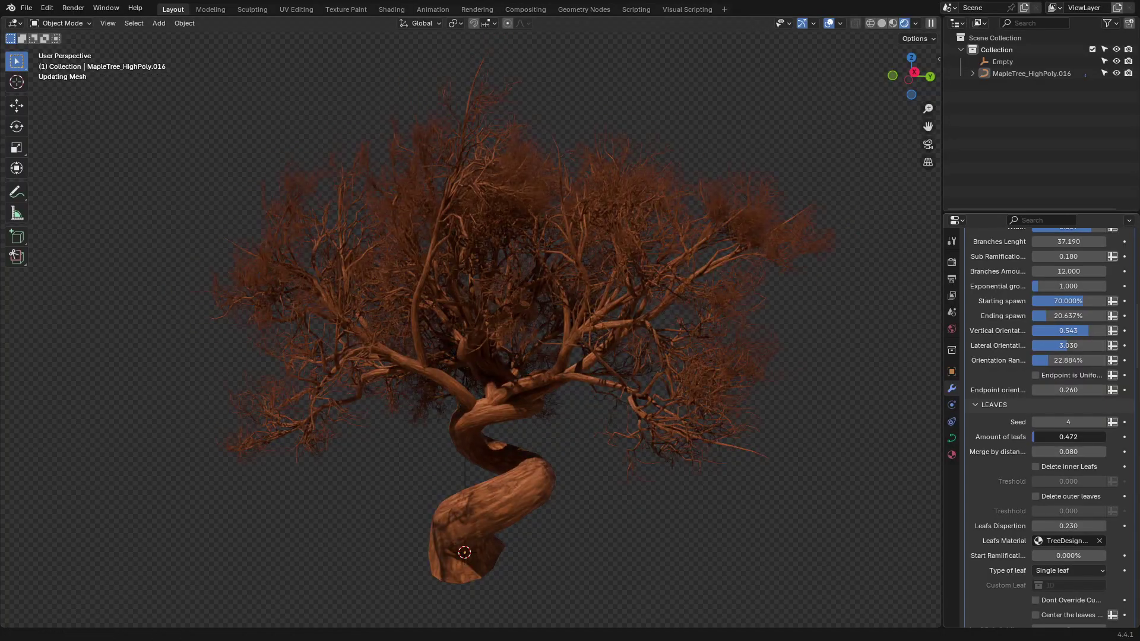
pyautogui.scroll(-12, 1063, 437)
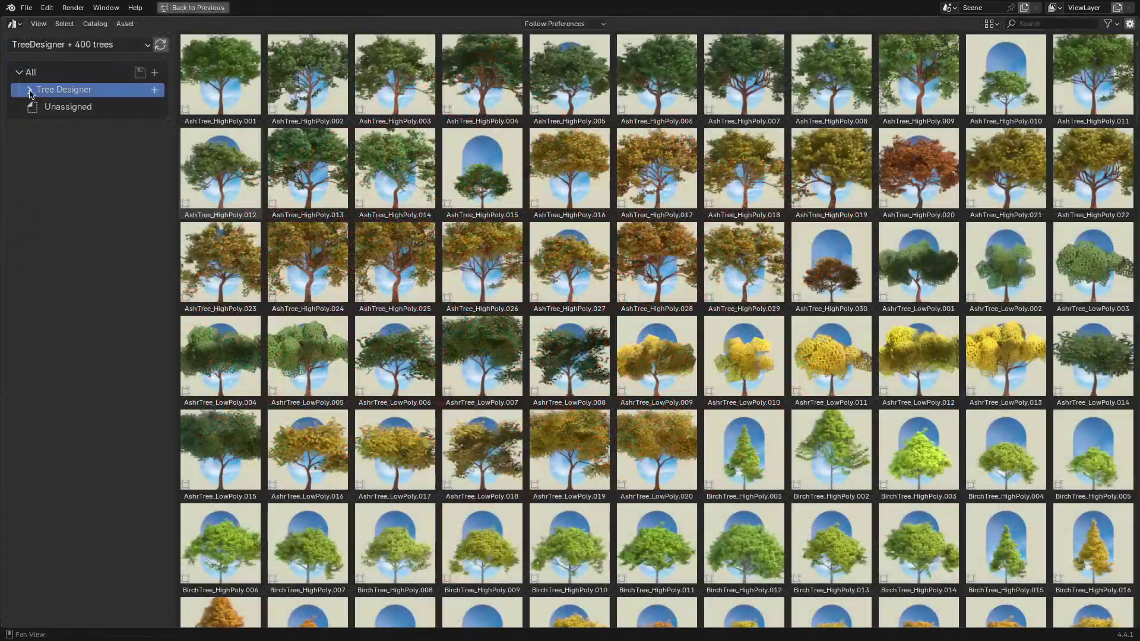
# - Expand the Tree Designer asset catalog and look through all the Realistic trees assets
pyautogui.click(29, 90)
pyautogui.click(71, 107)
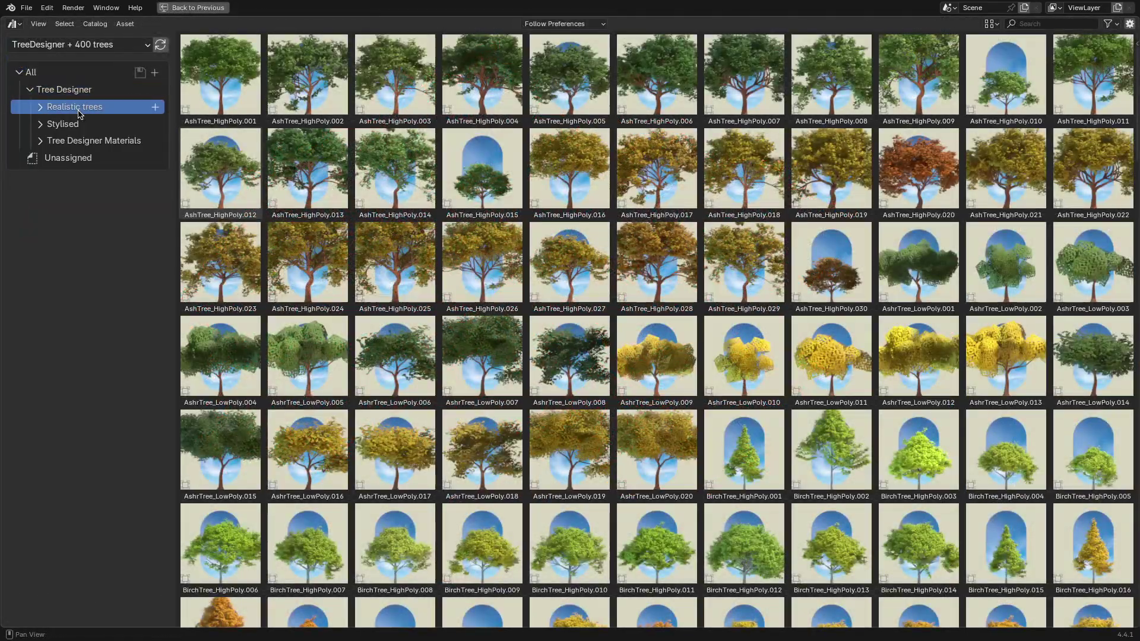
pyautogui.scroll(-20, 282, 163)
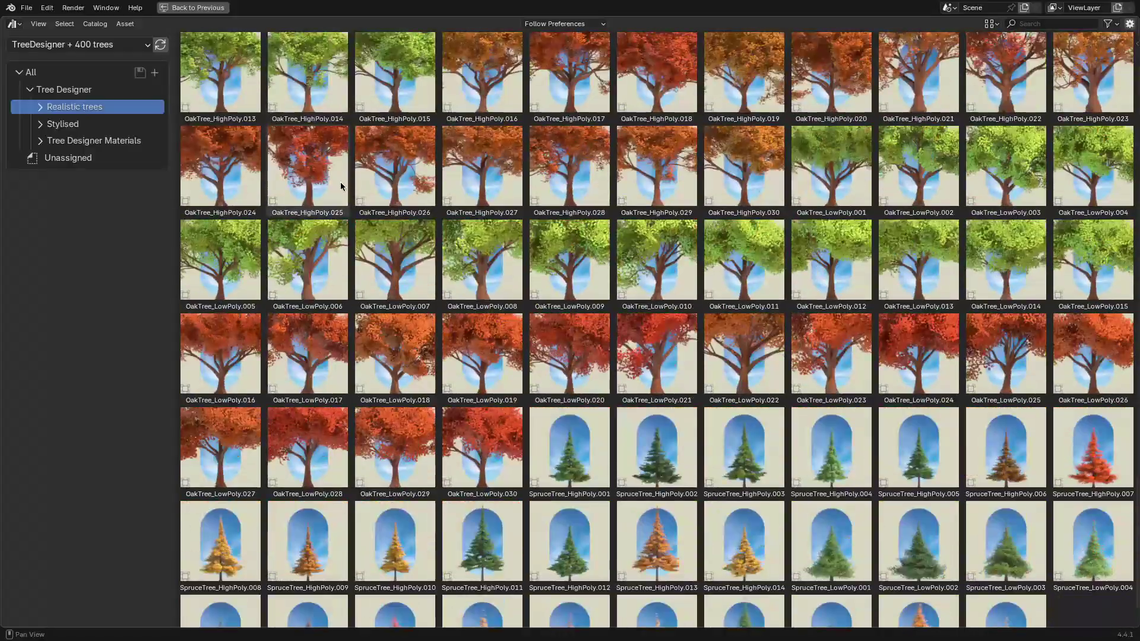
pyautogui.scroll(-10, 341, 187)
# - Expand the Realistic trees catalog and view its Ash tree, Birch, Ginko and Maple assets in turn
pyautogui.click(40, 107)
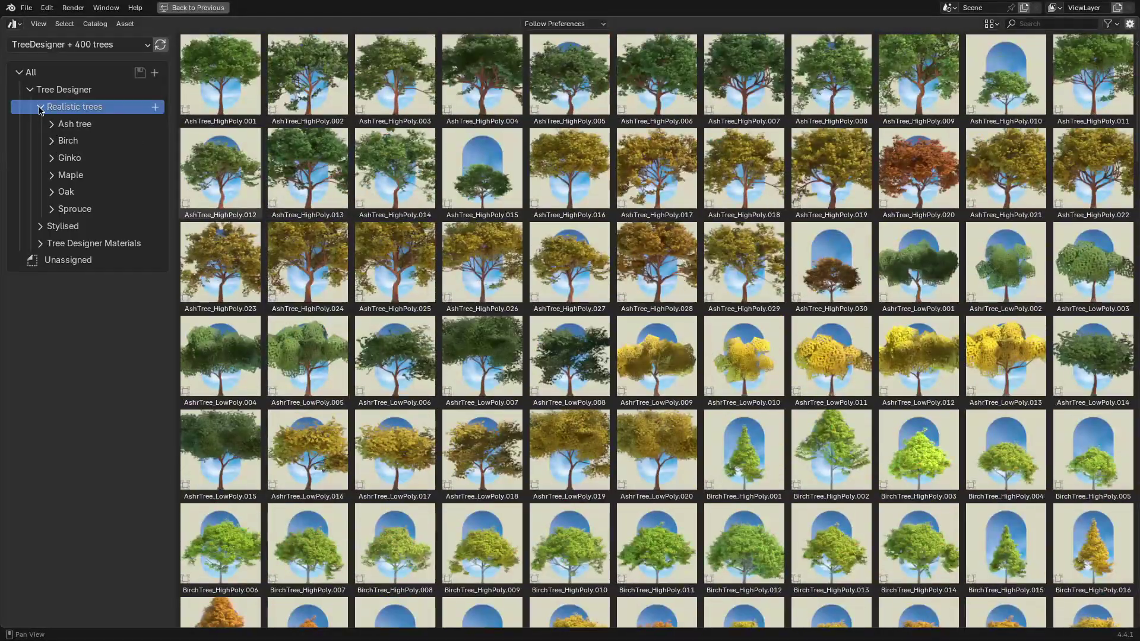
pyautogui.click(76, 124)
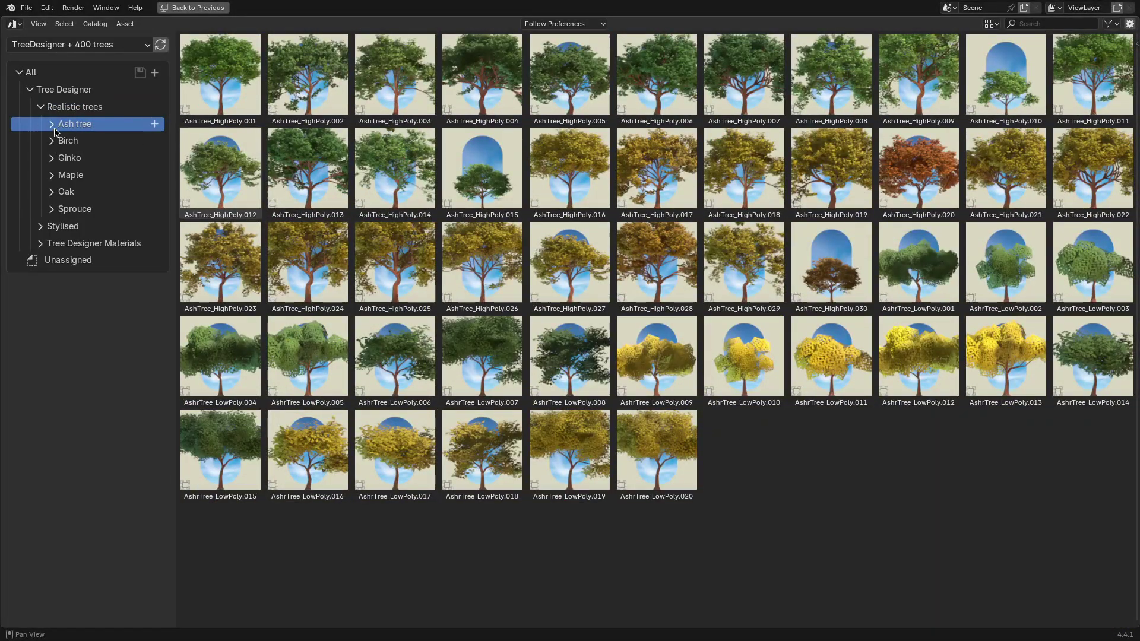
pyautogui.click(52, 124)
pyautogui.click(51, 124)
pyautogui.click(69, 141)
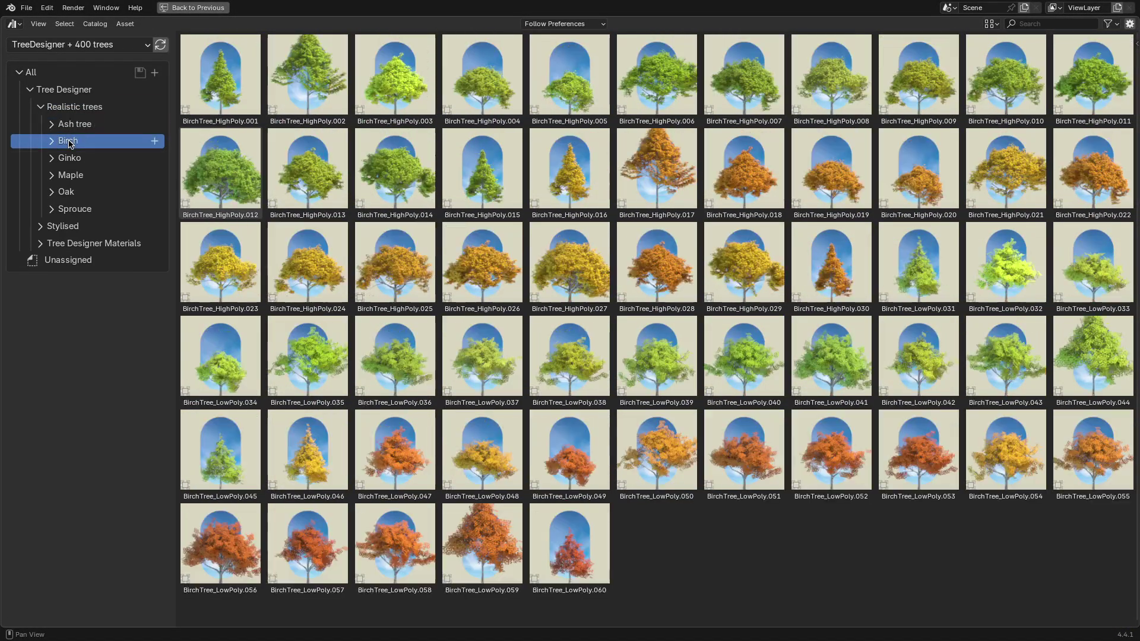
pyautogui.click(73, 157)
pyautogui.click(76, 178)
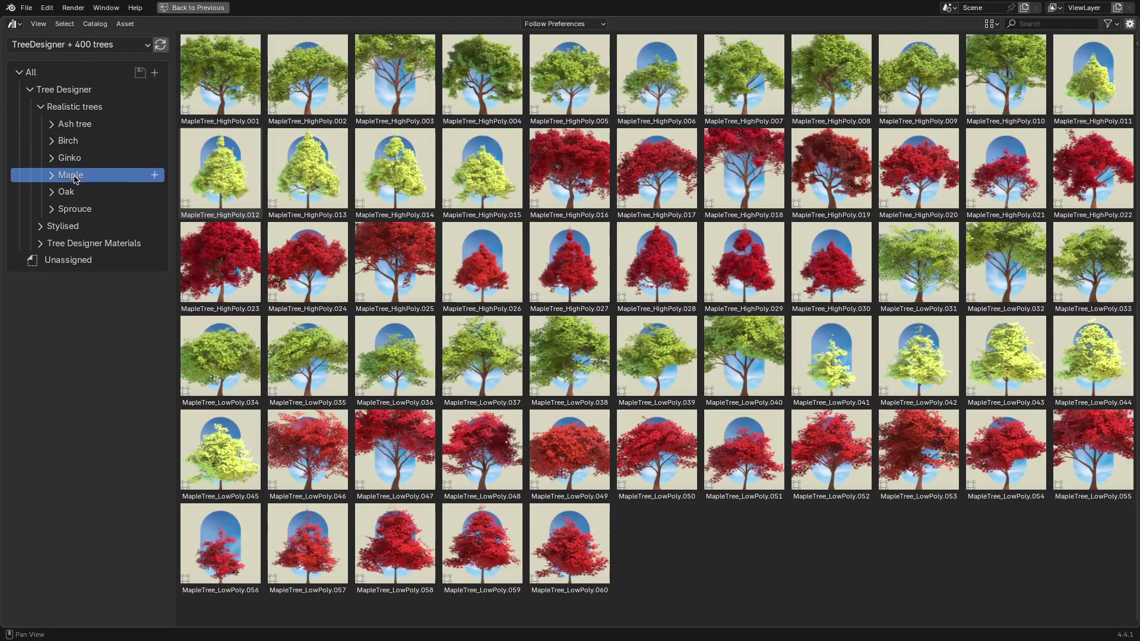
# - Compare the High Poly and Low Poly subcatalogs of the Maple trees, then collapse the Maple catalog
pyautogui.click(51, 174)
pyautogui.click(94, 191)
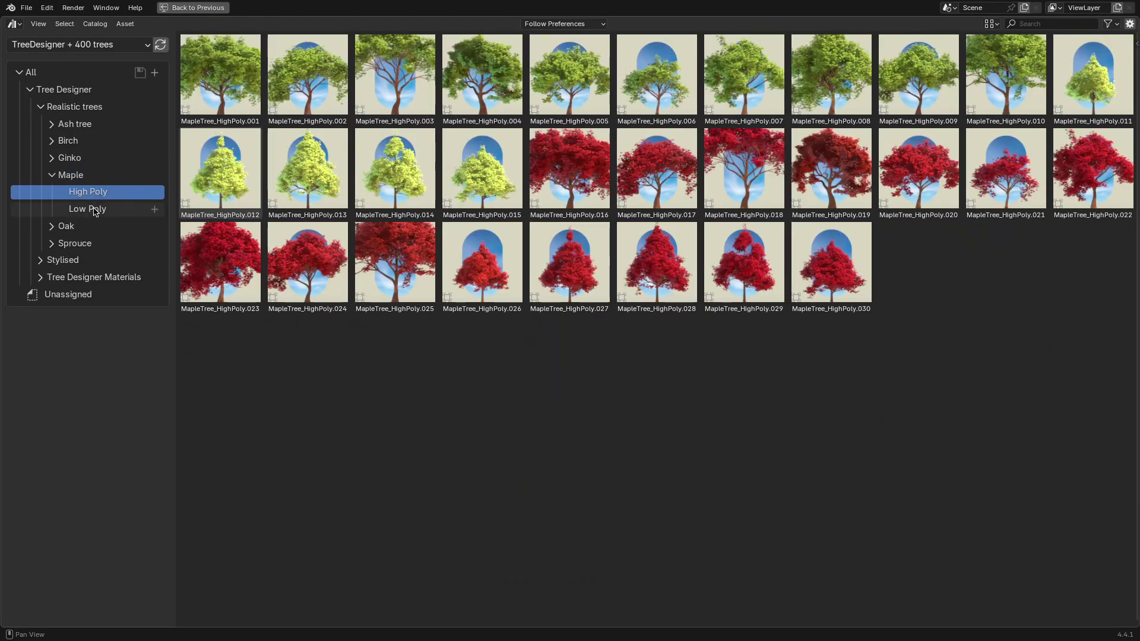
pyautogui.click(94, 209)
pyautogui.click(96, 196)
pyautogui.click(97, 218)
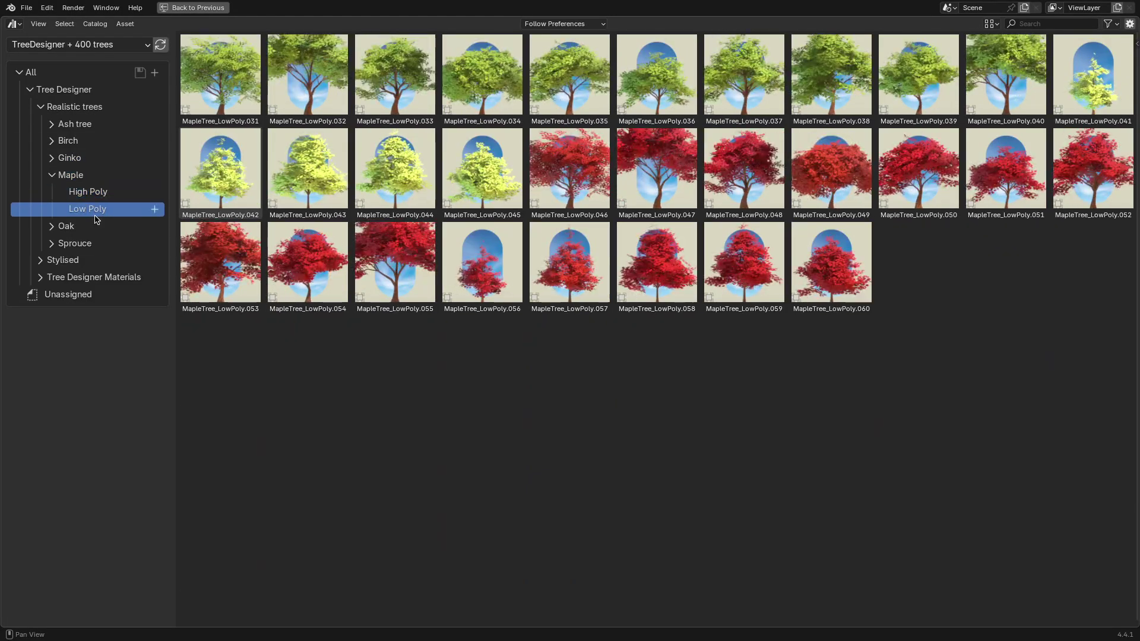
pyautogui.click(67, 175)
pyautogui.click(52, 176)
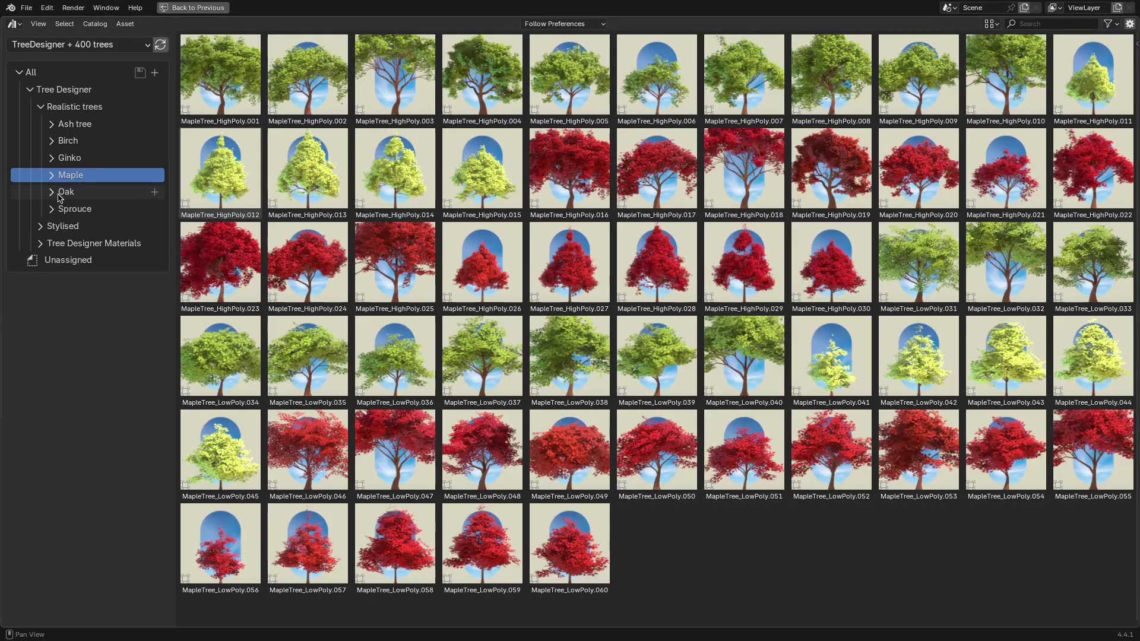
# - View the Oak and Sprouce assets and the Stylised catalog with its Bonsai and Pine trees
pyautogui.click(67, 195)
pyautogui.click(83, 210)
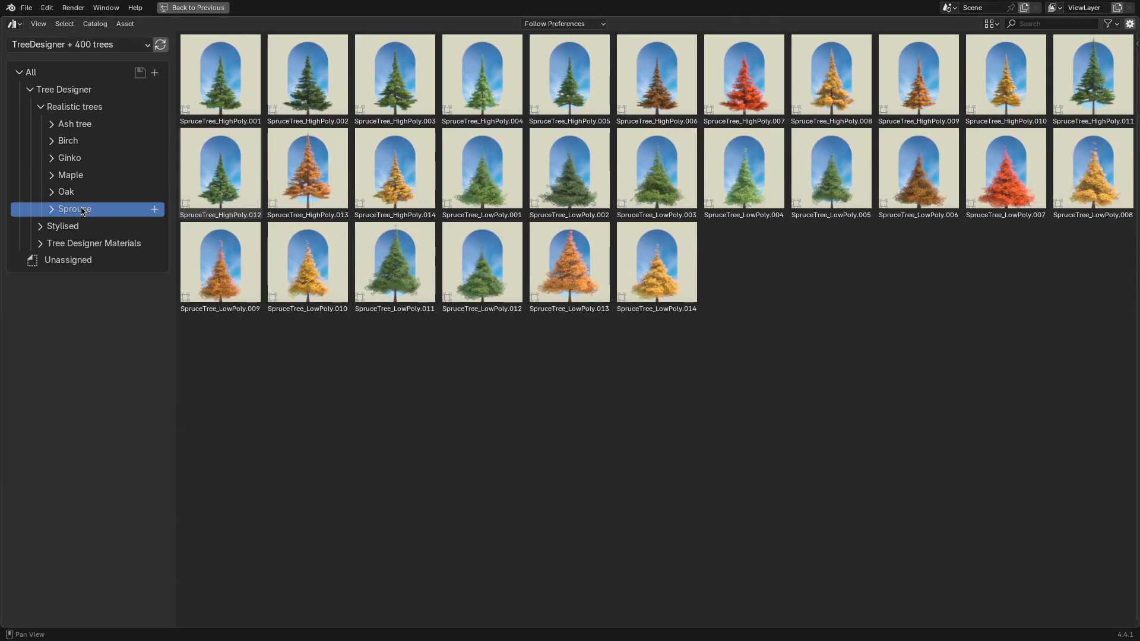
pyautogui.click(74, 227)
pyautogui.click(40, 227)
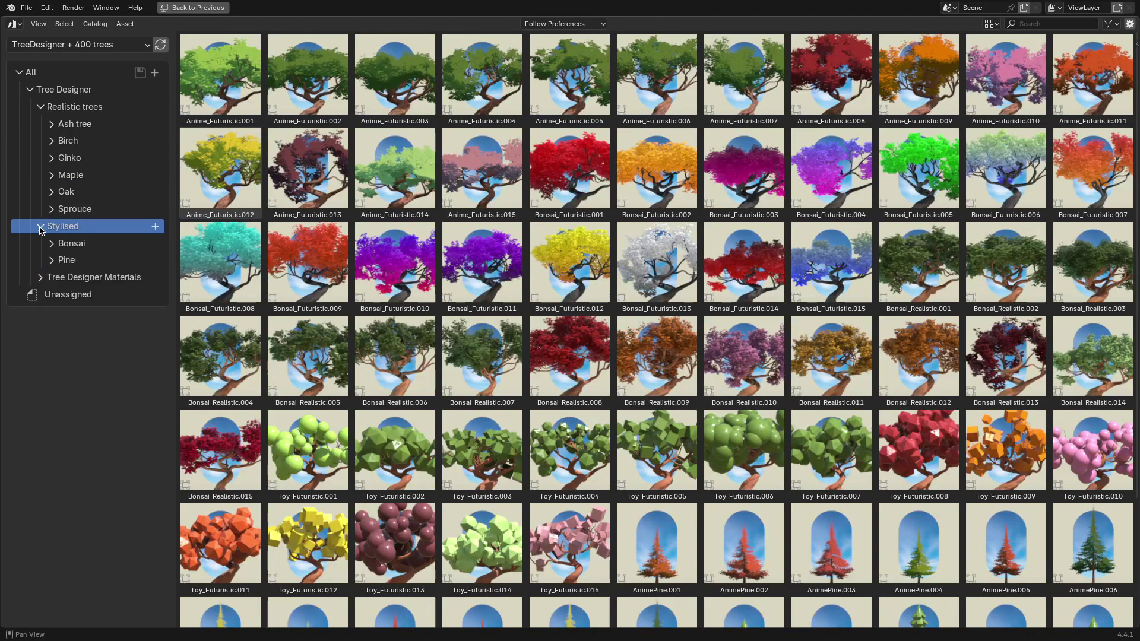
pyautogui.click(72, 244)
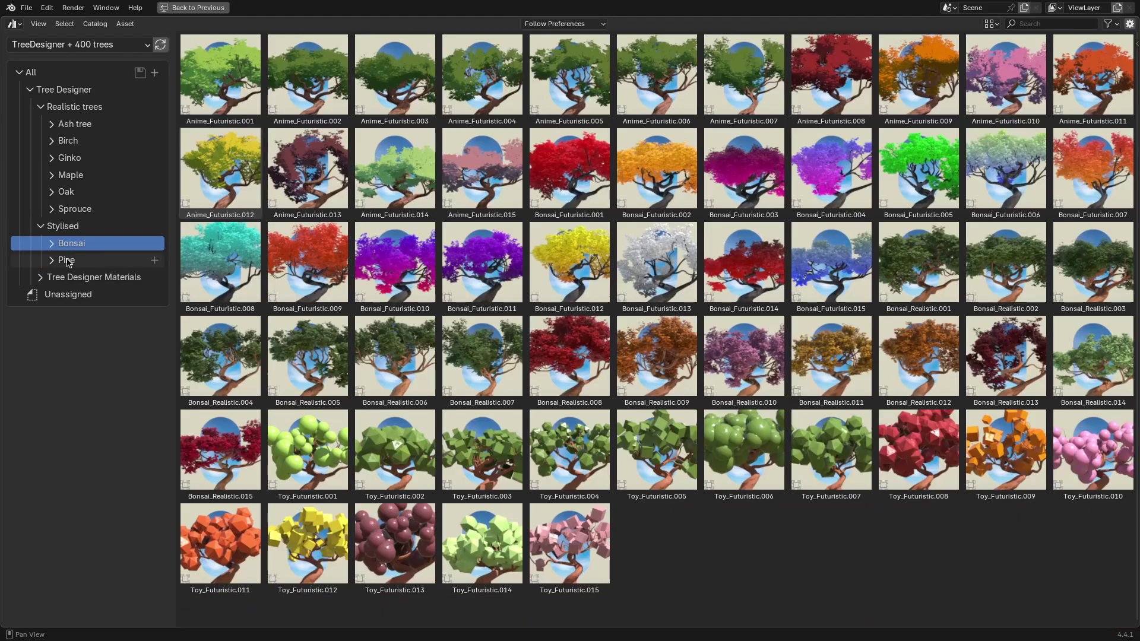
pyautogui.click(67, 261)
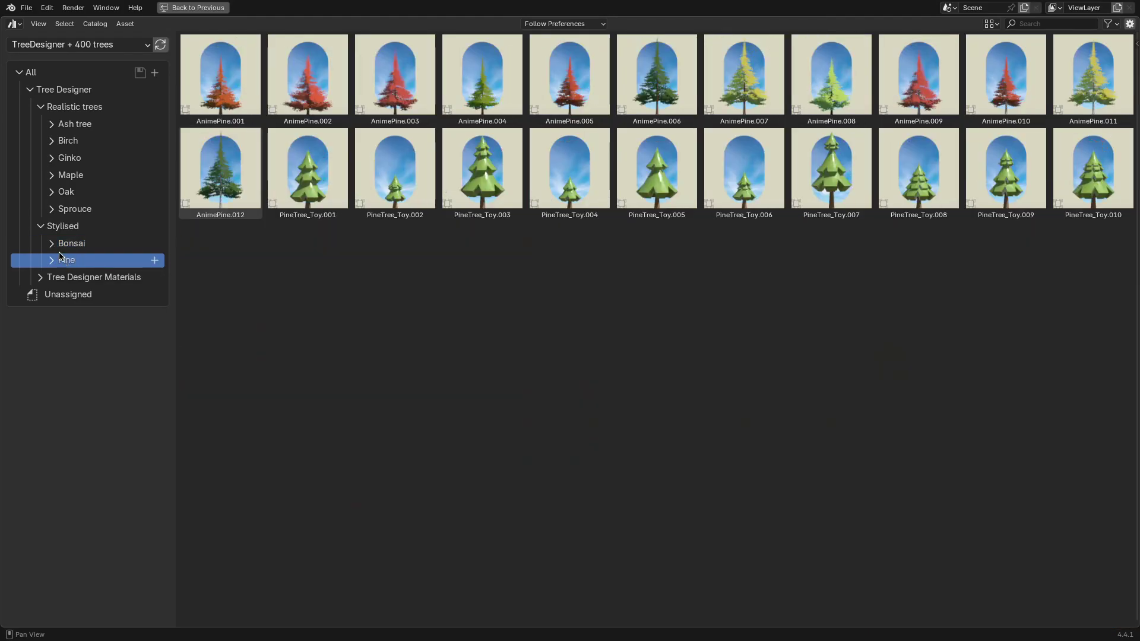
# - Collapse the Stylised catalog, view the Tree Designer Materials and return to the Tree Designer catalog
pyautogui.click(42, 228)
pyautogui.click(66, 244)
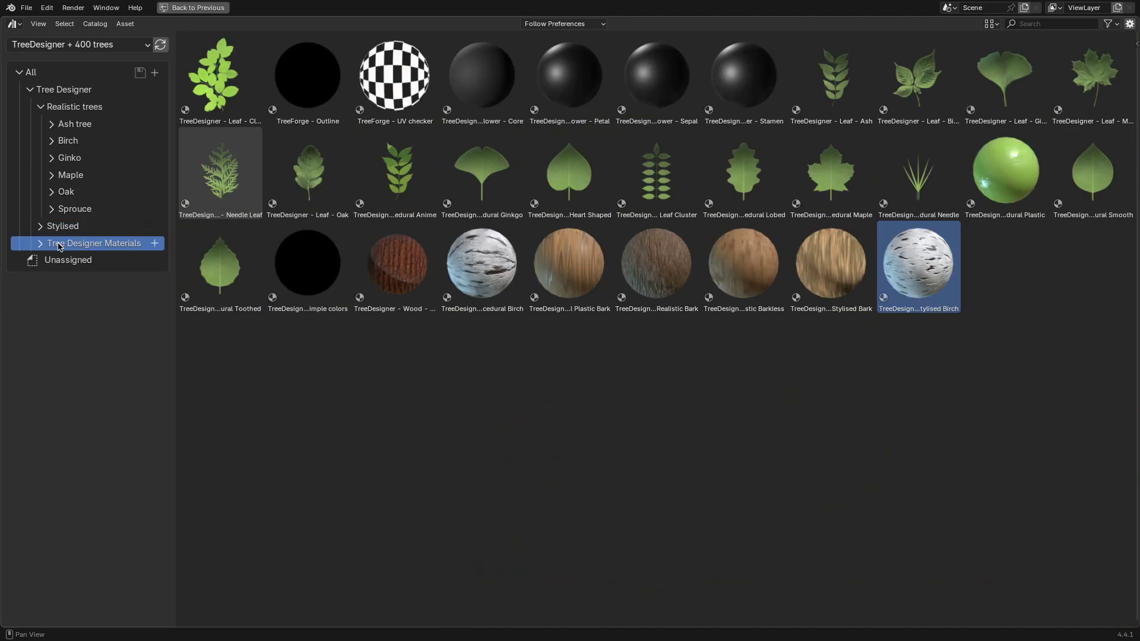
pyautogui.click(58, 90)
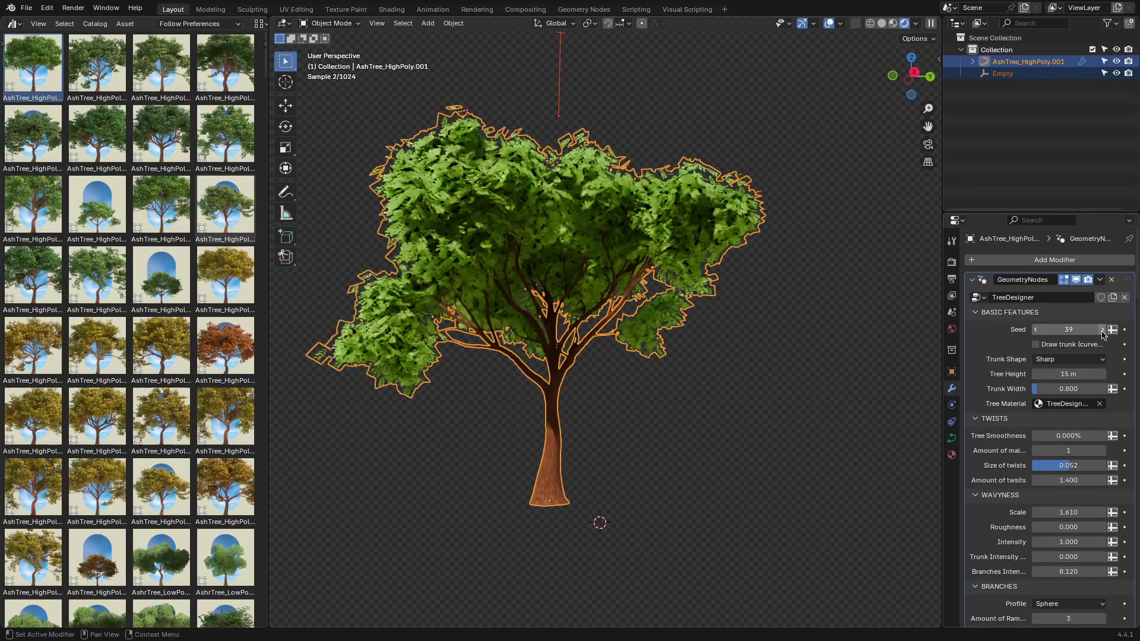
# - Advance the basic features seed of AshTree_HighPoly.001 by one
pyautogui.click(1102, 329)
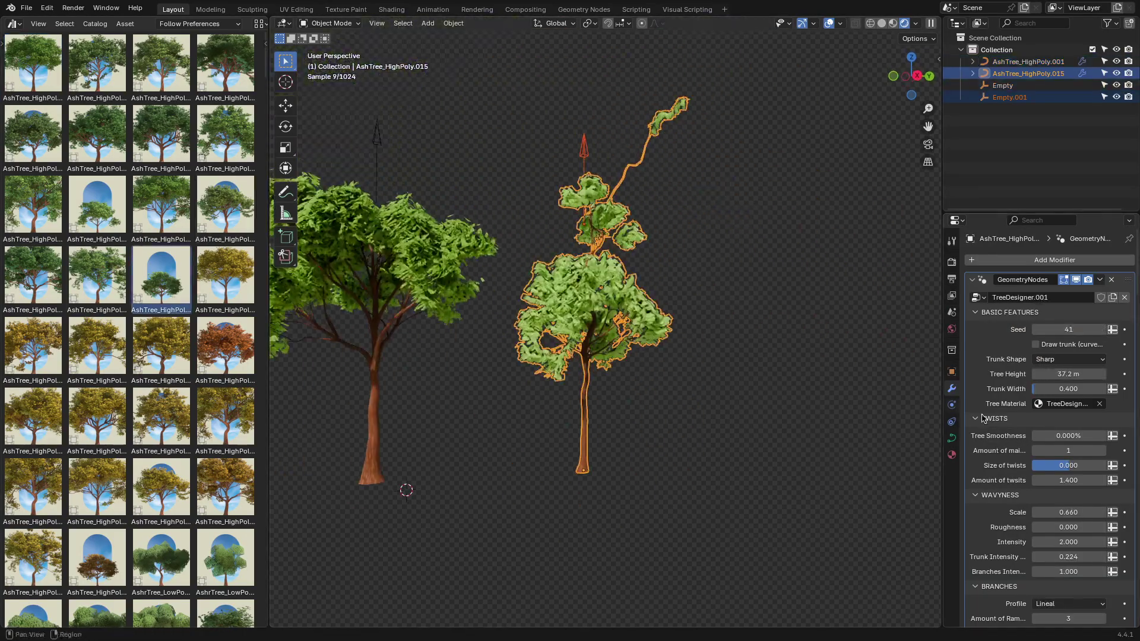
# - Adjust the ramifications of AshTree_HighPoly.015, reduce its tree height and advance its basic features seed
pyautogui.scroll(-8, 1056, 416)
pyautogui.click(1103, 405)
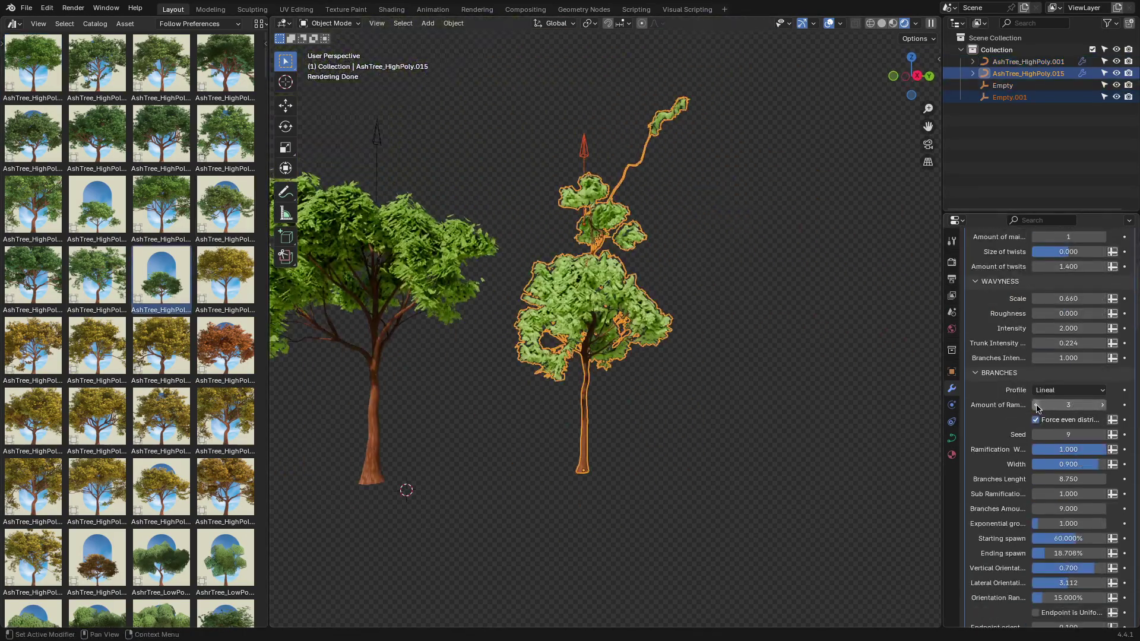
pyautogui.scroll(5, 1026, 437)
pyautogui.moveTo(1069, 279); pyautogui.dragTo(1033, 279)
pyautogui.click(1102, 235)
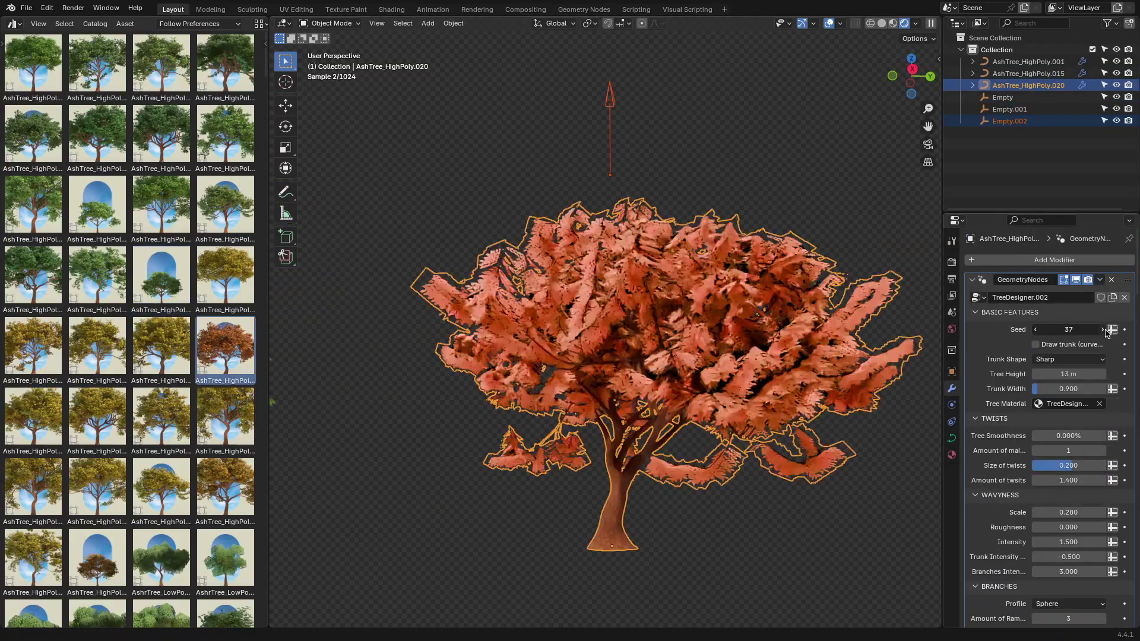
# - Set the amount of ramifications of the orange AshTree_HighPoly.020 to 5
pyautogui.click(1103, 382)
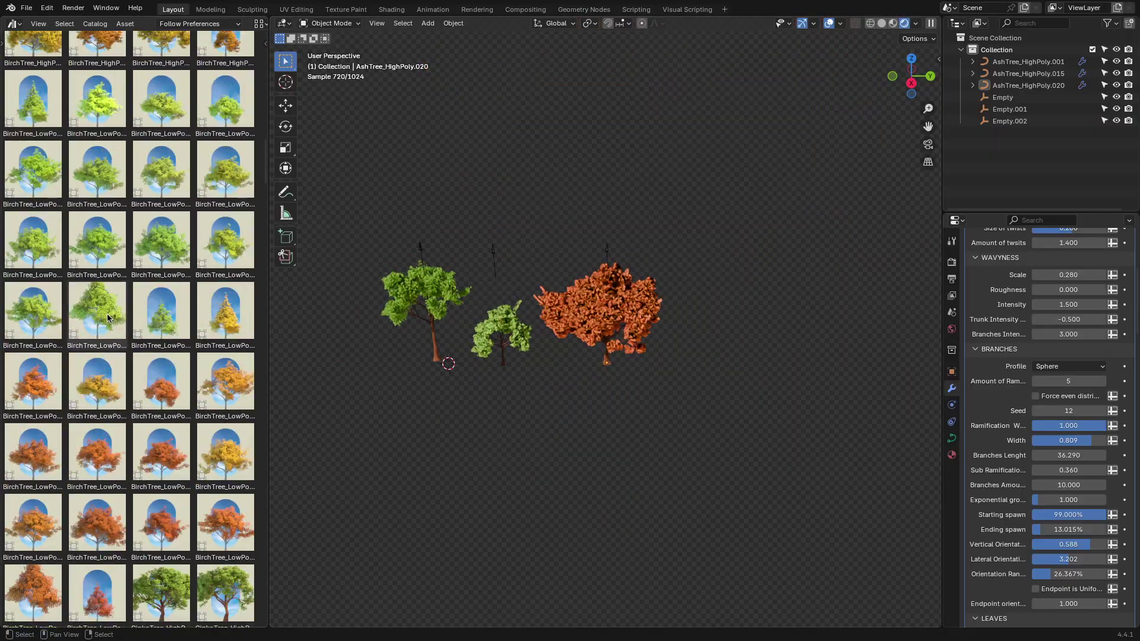
# - Place the BirchTree_HighPoly.030 asset beside the ash trees and delete the other trees and their empties
pyautogui.scroll(-1, 238, 171)
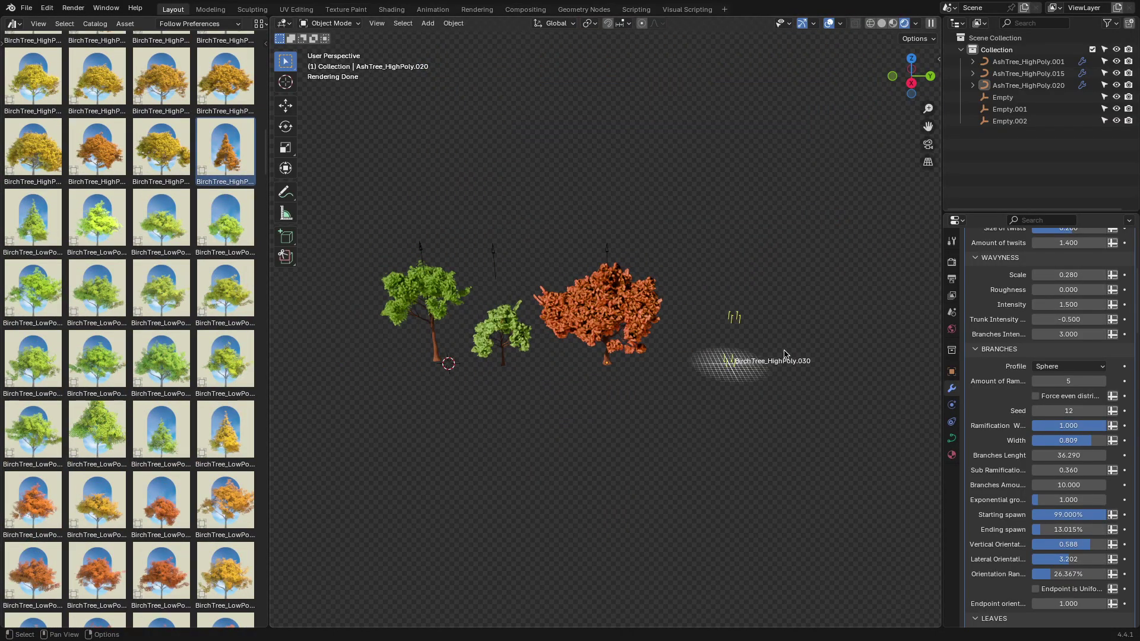
pyautogui.moveTo(785, 350); pyautogui.dragTo(861, 386)
pyautogui.press('KP_Decimal')
pyautogui.scroll(6, 1031, 332)
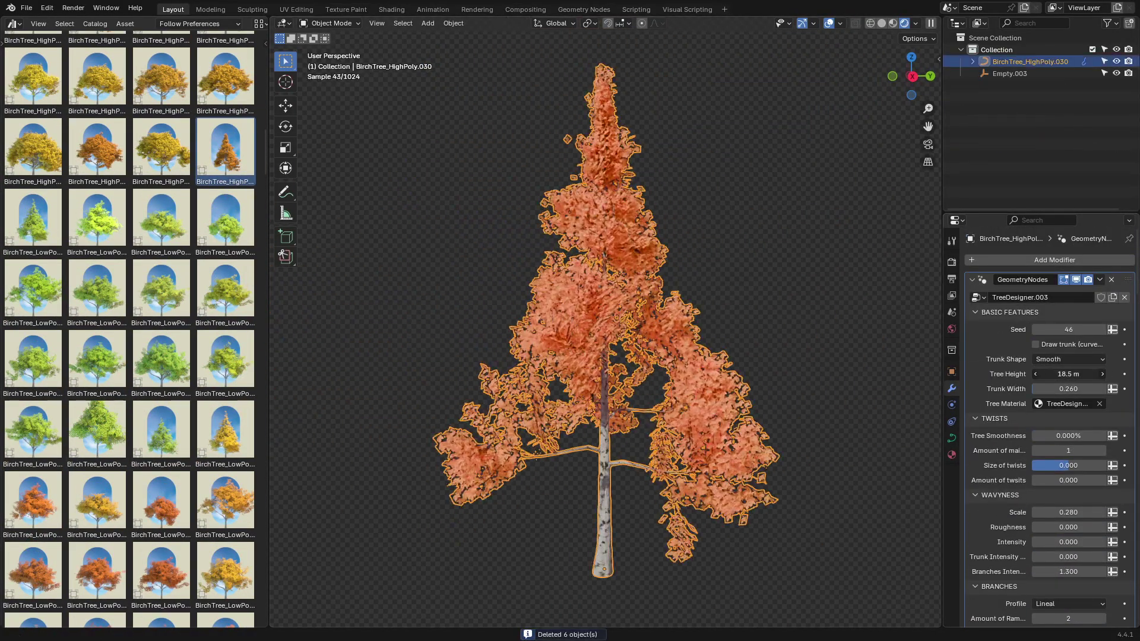
# - Set the birch's tree height to 18.4 m and its amount of ramifications to 4
pyautogui.scroll(-5, 1007, 432)
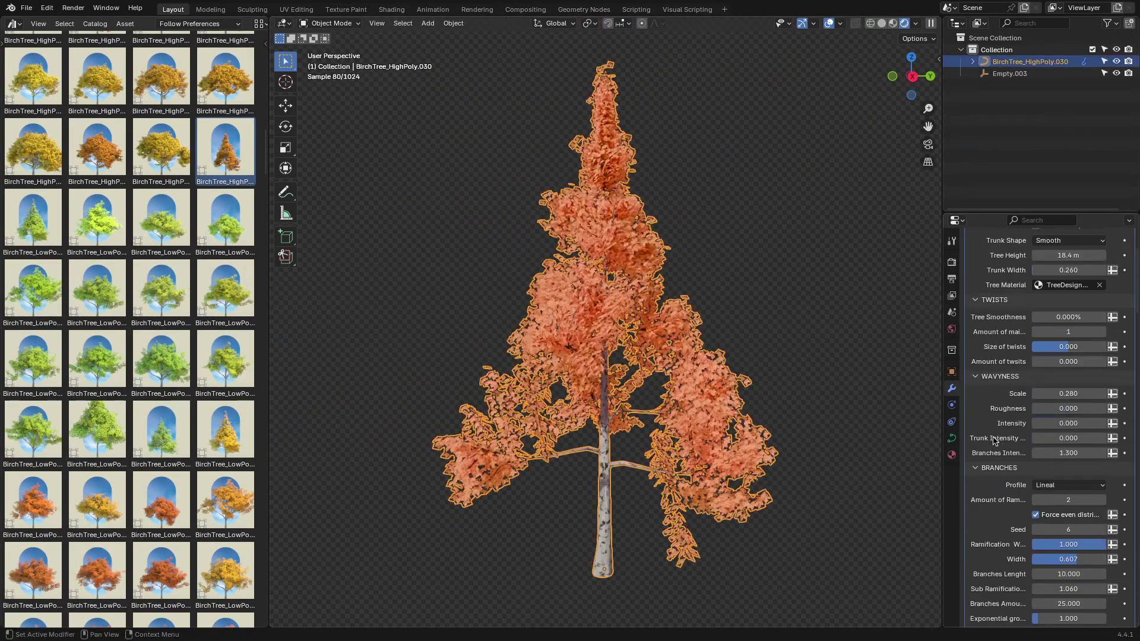
pyautogui.scroll(-4, 1007, 432)
pyautogui.click(1103, 405)
pyautogui.click(1103, 405)
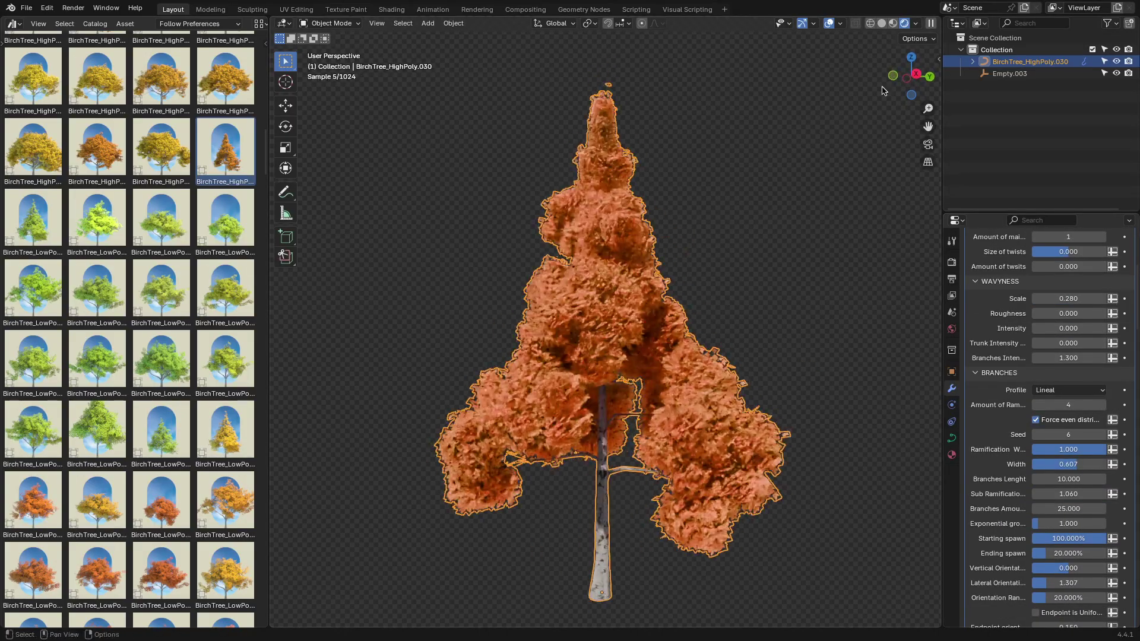
# - Switch the viewport to solid shading, lower the birch's ramifications by two and advance its branches seed by two
pyautogui.click(882, 24)
pyautogui.click(1035, 406)
pyautogui.click(1036, 406)
pyautogui.click(1102, 434)
pyautogui.click(1103, 434)
# - Change a display option in the viewport shading settings
pyautogui.moveTo(796, 380)
pyautogui.mouseDown(button='middle')
pyautogui.moveTo(772, 255)
pyautogui.moveTo(796, 380)
pyautogui.mouseUp(button='middle')
pyautogui.click(919, 24)
pyautogui.click(827, 328)
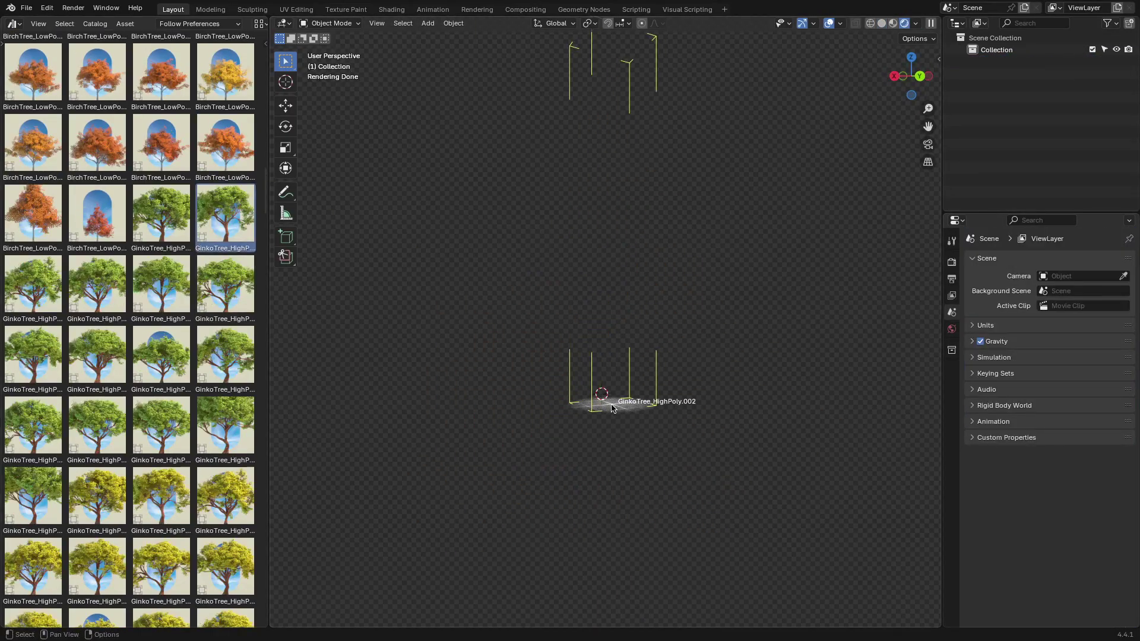
# - Place the GinkoTree_HighPoly.002 asset in the empty scene and advance its basic seed by nine
pyautogui.moveTo(608, 409); pyautogui.dragTo(601, 395)
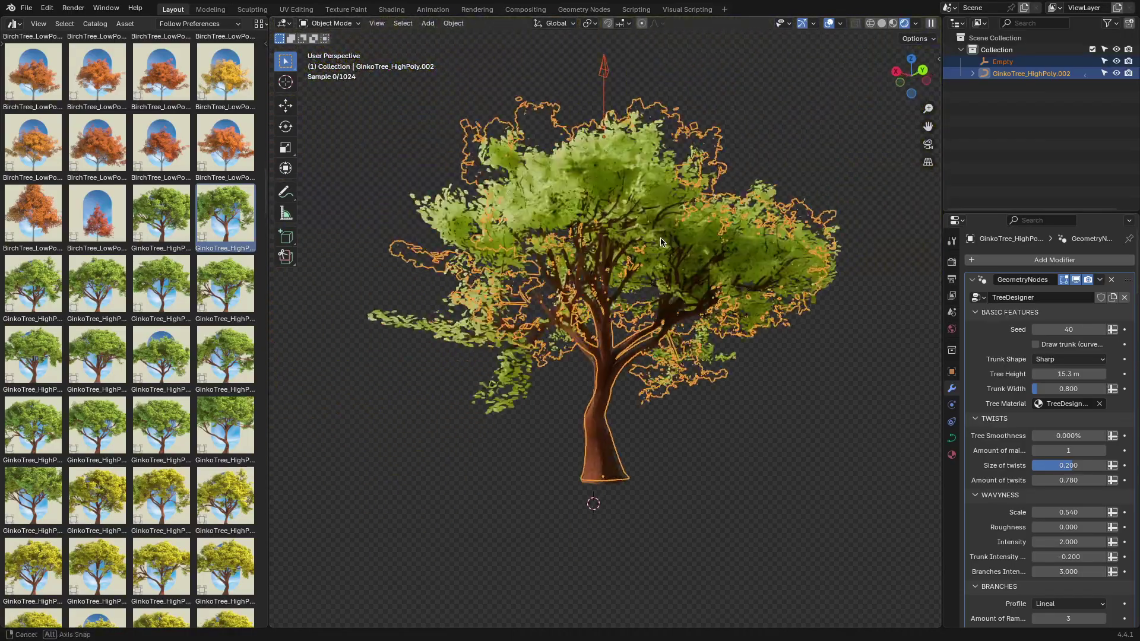
pyautogui.moveTo(663, 241); pyautogui.dragTo(701, 284, button='middle')
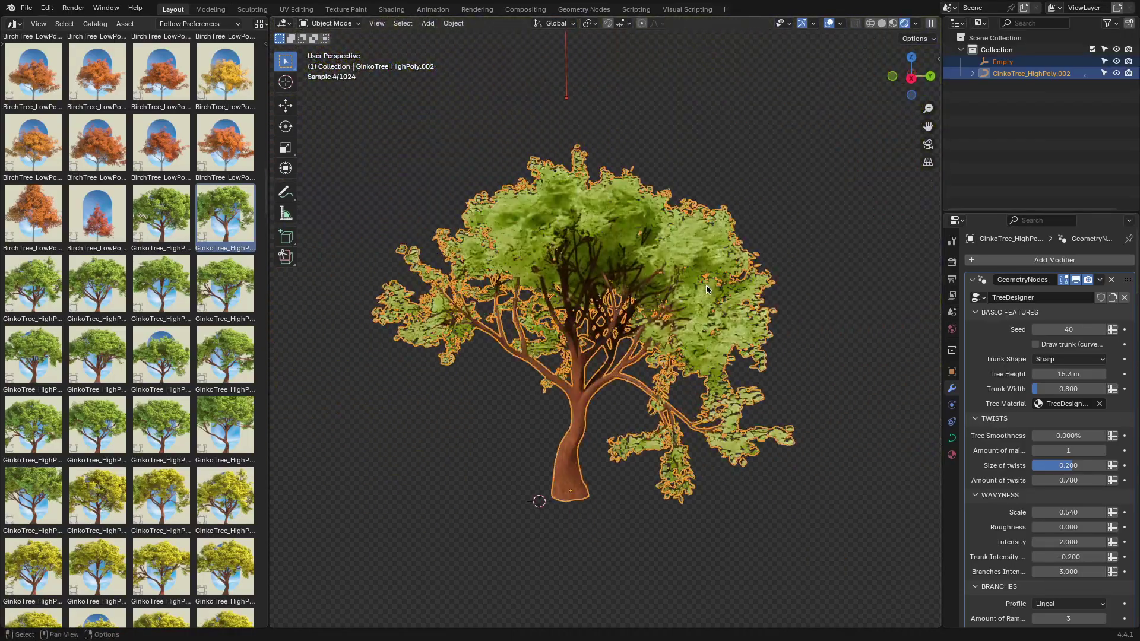
pyautogui.click(1103, 330)
pyautogui.click(1103, 330)
pyautogui.click(1103, 330)
pyautogui.click(1103, 330)
pyautogui.click(1103, 330)
pyautogui.click(1103, 330)
pyautogui.click(1103, 330)
pyautogui.click(1103, 330)
pyautogui.click(1103, 331)
pyautogui.scroll(2, 682, 297)
pyautogui.moveTo(682, 297); pyautogui.dragTo(710, 280, button='middle')
# - Adjust the ginkgo's tree height and set its tree smoothness to 100%
pyautogui.moveTo(1069, 374)
pyautogui.mouseDown()
pyautogui.moveTo(1107, 374)
pyautogui.moveTo(1080, 374)
pyautogui.moveTo(1069, 390)
pyautogui.mouseUp()
pyautogui.scroll(-1, 903, 368)
pyautogui.click(1006, 313)
pyautogui.moveTo(1048, 343); pyautogui.dragTo(1123, 344)
pyautogui.scroll(3, 683, 356)
pyautogui.moveTo(801, 344); pyautogui.dragTo(636, 350, button='middle')
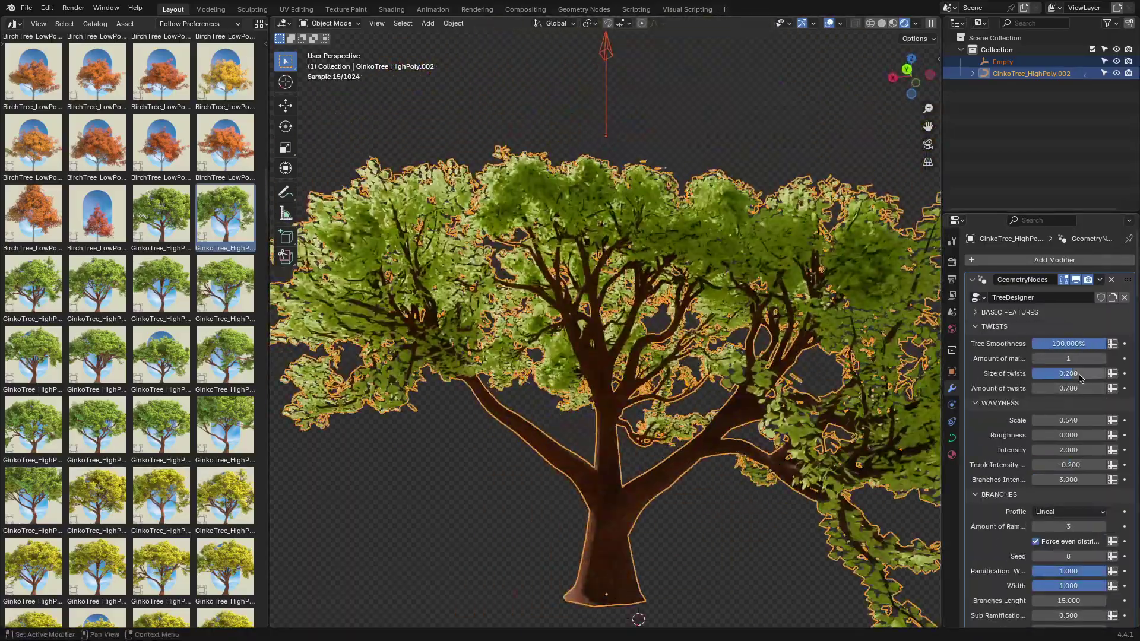
# - Adjust the ginkgo's twists and set its wavyness scale to 1.590
pyautogui.moveTo(1084, 344); pyautogui.dragTo(1125, 358)
pyautogui.click(973, 328)
pyautogui.moveTo(677, 404); pyautogui.dragTo(920, 416, button='middle')
pyautogui.scroll(-2, 914, 412)
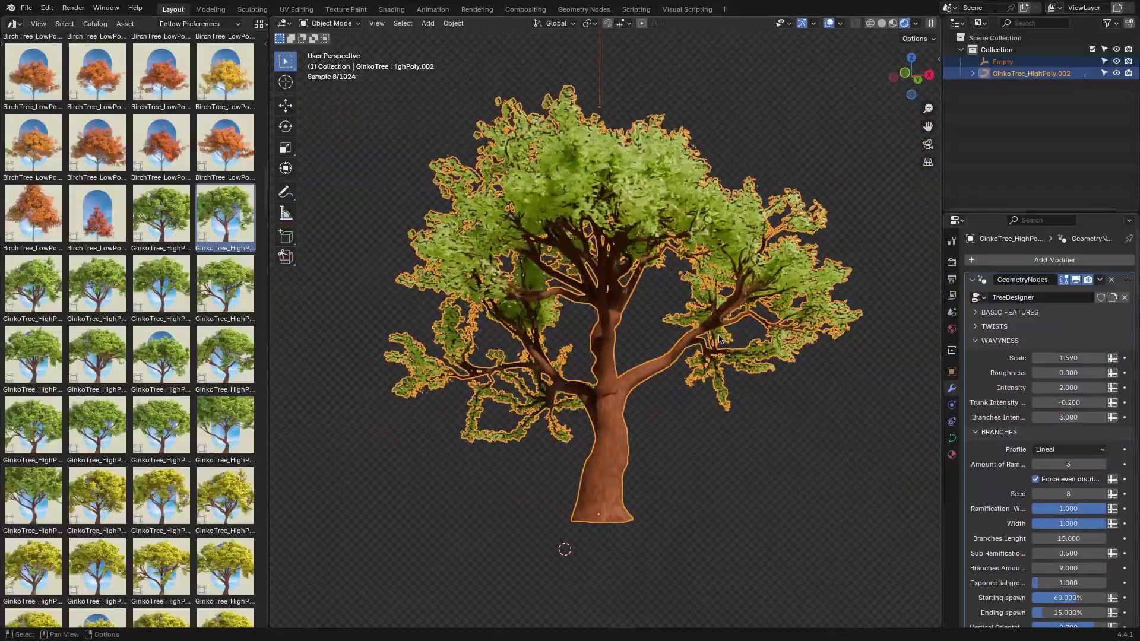
# - Set the ginkgo's wavyness roughness to 0.709 and intensity to 3.430, and deselect the tree
pyautogui.scroll(2, 914, 410)
pyautogui.moveTo(1048, 373); pyautogui.dragTo(1099, 373)
pyautogui.click(809, 414)
pyautogui.scroll(8, 772, 410)
pyautogui.scroll(-5, 675, 369)
pyautogui.scroll(-8, 764, 414)
pyautogui.click(708, 397)
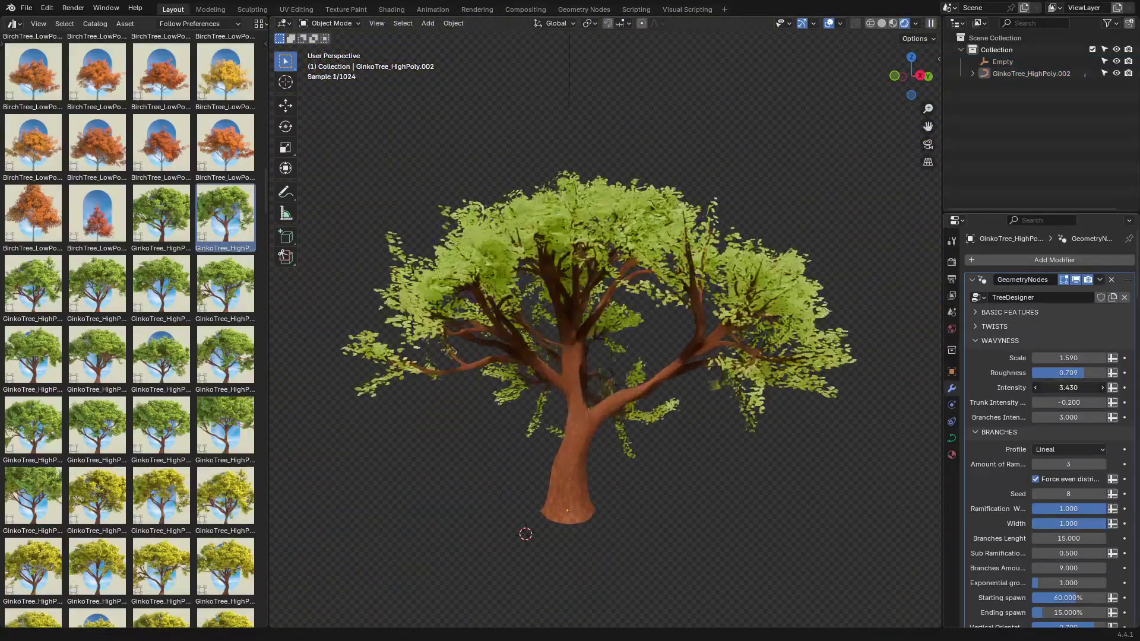
# - Try the Sphere and other branch profiles on the ginkgo and return the profile to Lineal
pyautogui.click(1000, 342)
pyautogui.click(1097, 374)
pyautogui.click(1011, 446)
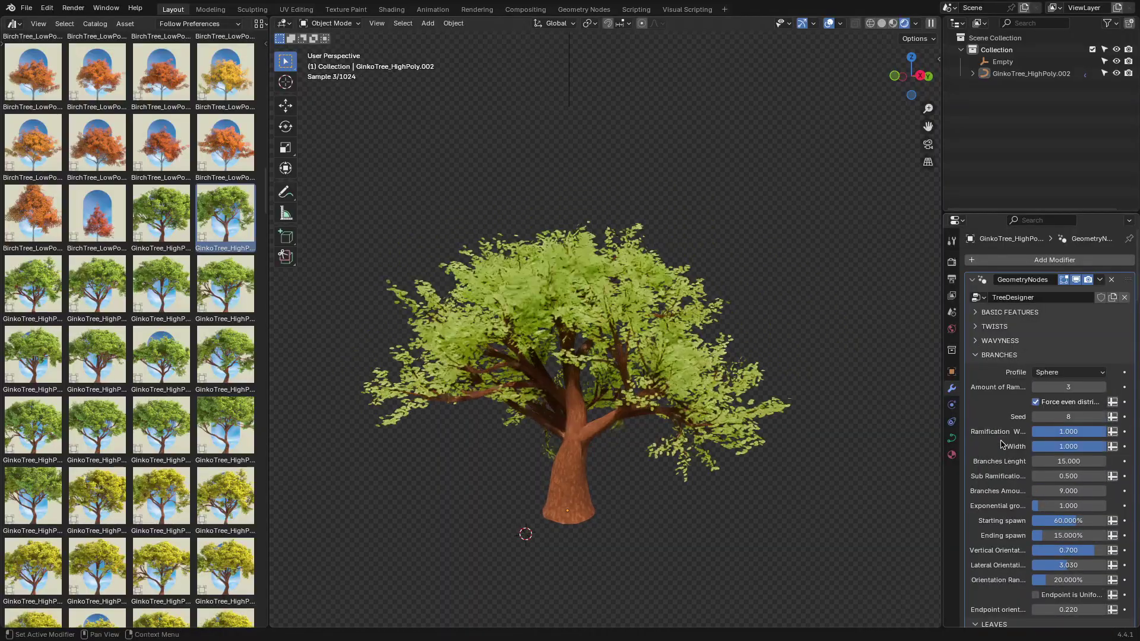
pyautogui.click(1067, 374)
pyautogui.click(1018, 461)
pyautogui.click(1067, 375)
pyautogui.click(1021, 475)
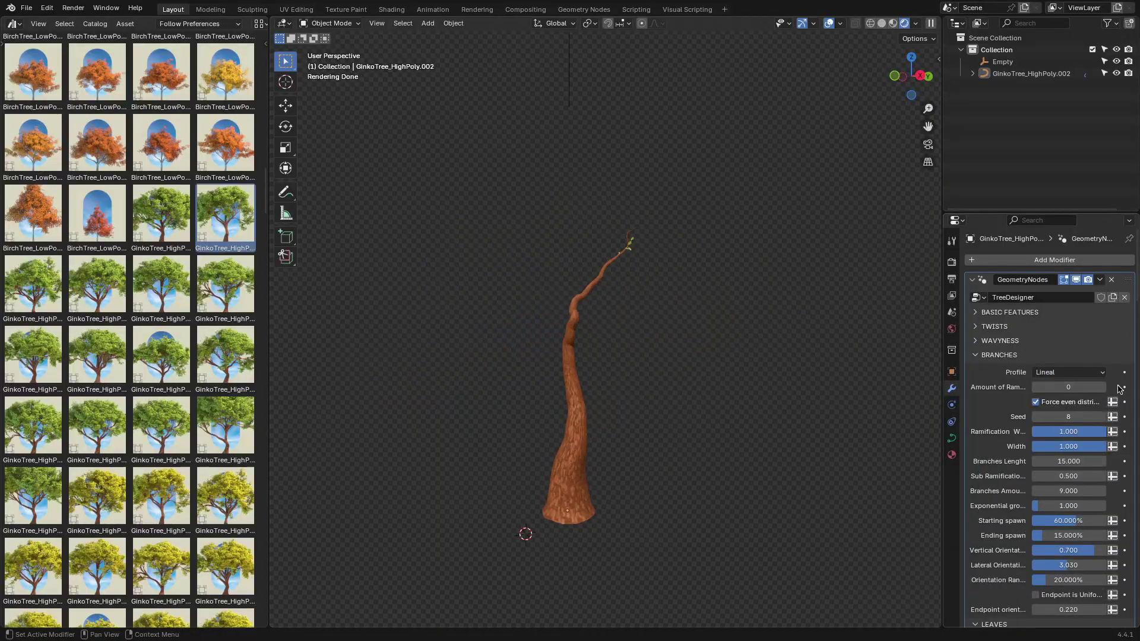
# - Set the branches' amount of ramifications to 3 and toggle the forced even distribution off and on
pyautogui.click(1103, 389)
pyautogui.click(1037, 404)
pyautogui.click(1037, 404)
# - Set the ginkgo's branches seed to 5 and its branches length to 18.190
pyautogui.click(1035, 418)
pyautogui.click(1035, 418)
pyautogui.click(1035, 418)
pyautogui.click(1035, 417)
pyautogui.click(1103, 419)
pyautogui.click(1103, 419)
pyautogui.scroll(2, 832, 404)
pyautogui.click(1103, 418)
pyautogui.moveTo(1100, 432)
pyautogui.mouseDown()
pyautogui.moveTo(1052, 432)
pyautogui.moveTo(1100, 433)
pyautogui.mouseUp()
pyautogui.moveTo(1100, 447); pyautogui.dragTo(1124, 462)
# - Set the branches' sub ramification value to 0.840, branches amount to 8.500 and exponential growth to 7.929
pyautogui.scroll(-2, 682, 445)
pyautogui.scroll(-2, 1006, 442)
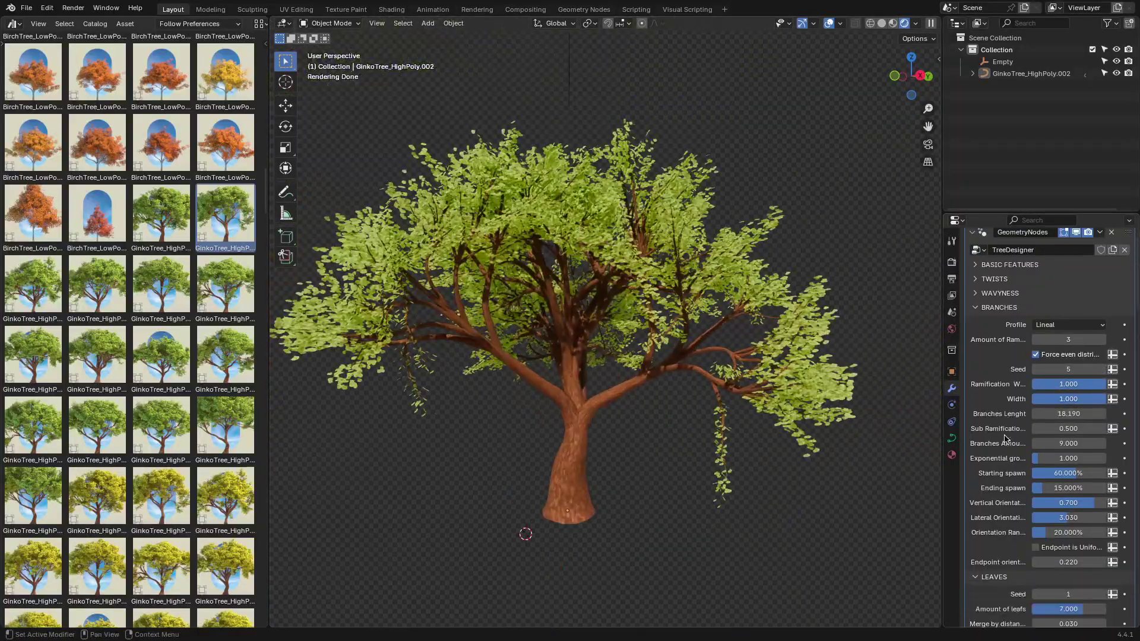
pyautogui.moveTo(1063, 429); pyautogui.dragTo(1101, 458)
pyautogui.click(695, 462)
pyautogui.scroll(-5, 695, 462)
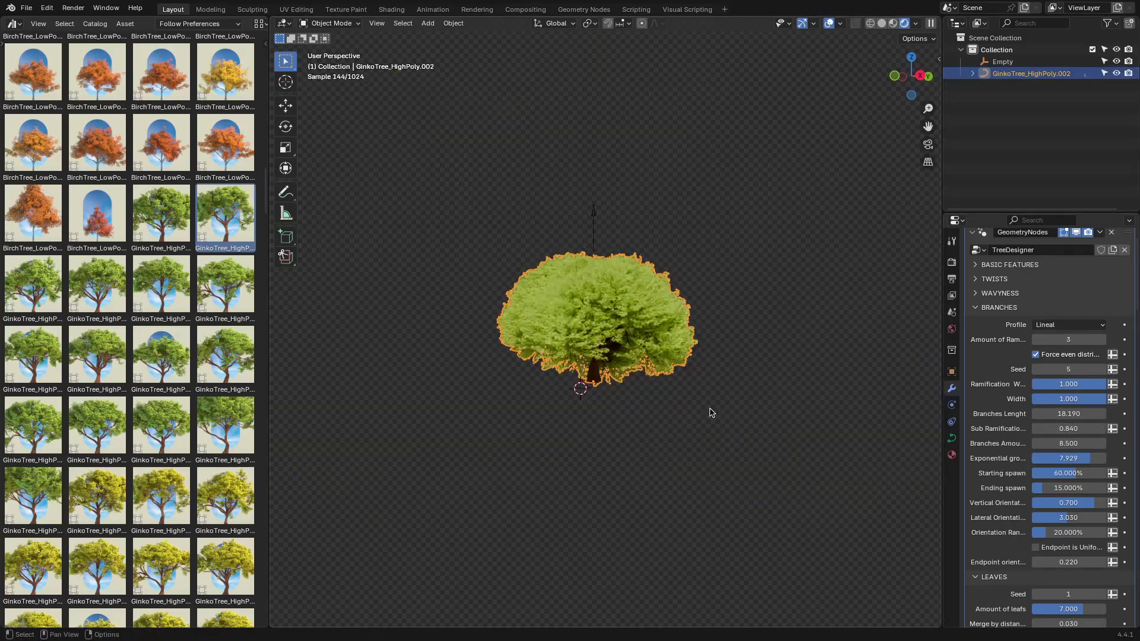
pyautogui.scroll(4, 712, 413)
pyautogui.moveTo(712, 412)
pyautogui.mouseDown(button='middle')
pyautogui.moveTo(715, 352)
pyautogui.moveTo(716, 414)
pyautogui.mouseUp(button='middle')
pyautogui.press('BackSpace')
pyautogui.click(889, 432)
pyautogui.scroll(2, 889, 433)
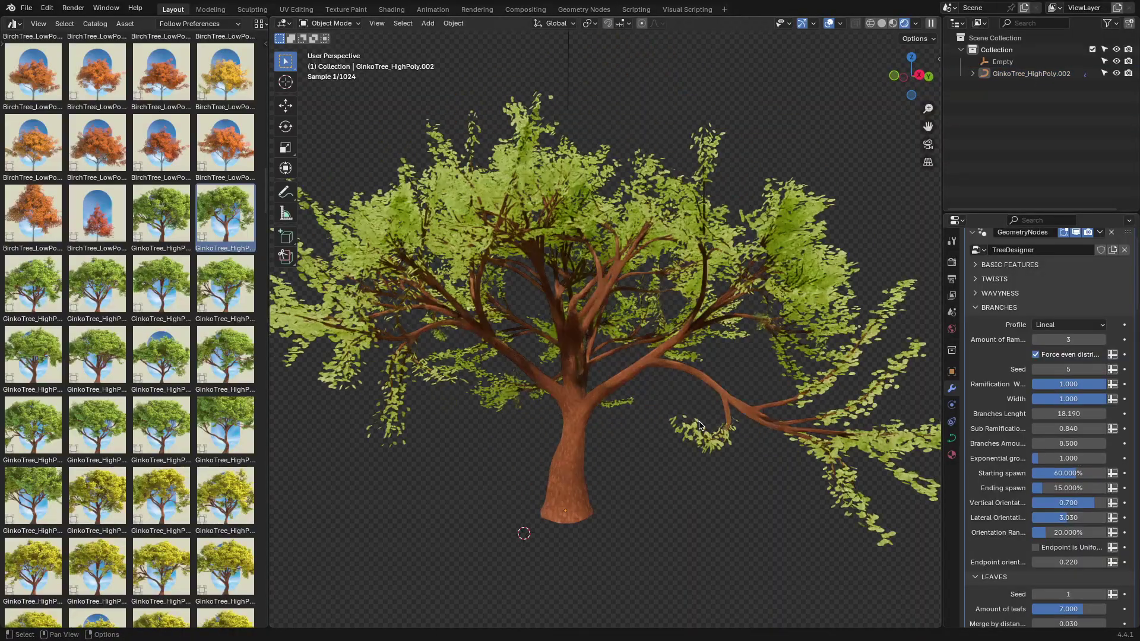
# - Set the ginkgo's leaves seed to 5 and its amount of leafs to 10
pyautogui.click(977, 308)
pyautogui.click(1103, 340)
pyautogui.scroll(6, 797, 374)
pyautogui.click(1102, 339)
pyautogui.click(1102, 339)
pyautogui.click(1103, 339)
pyautogui.moveTo(1087, 354)
pyautogui.mouseDown()
pyautogui.moveTo(1041, 354)
pyautogui.moveTo(1105, 353)
pyautogui.mouseUp()
pyautogui.scroll(-8, 722, 352)
# - Set the leaves' merge by distance to 0.03 and toggle the deletion of inner leafs on and off
pyautogui.click(1070, 369)
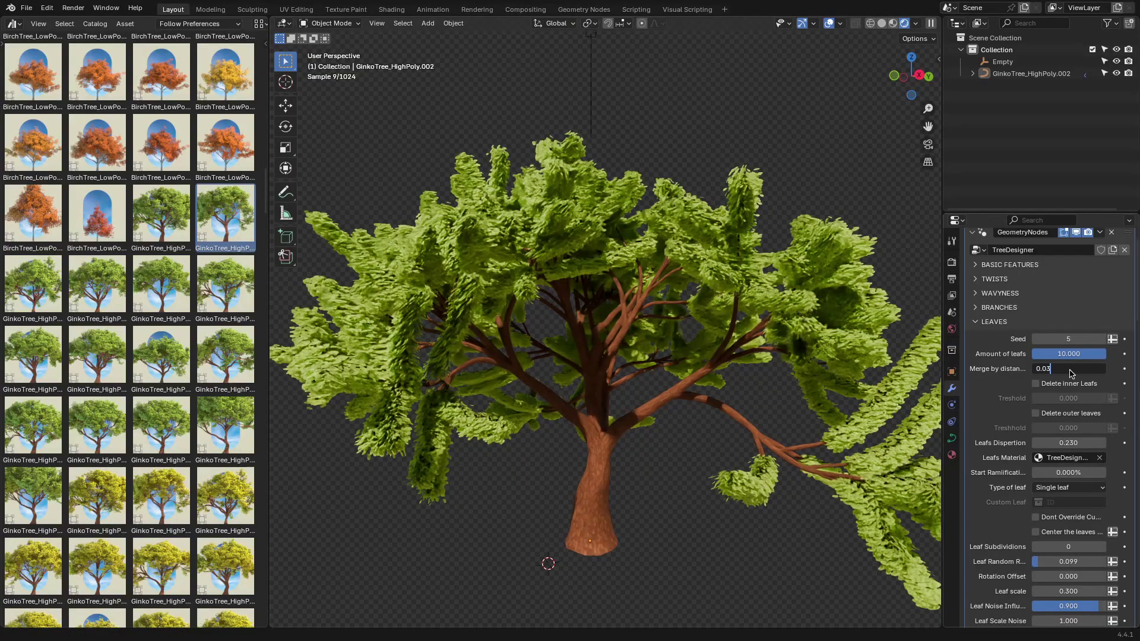
pyautogui.press('Return')
pyautogui.click(1036, 384)
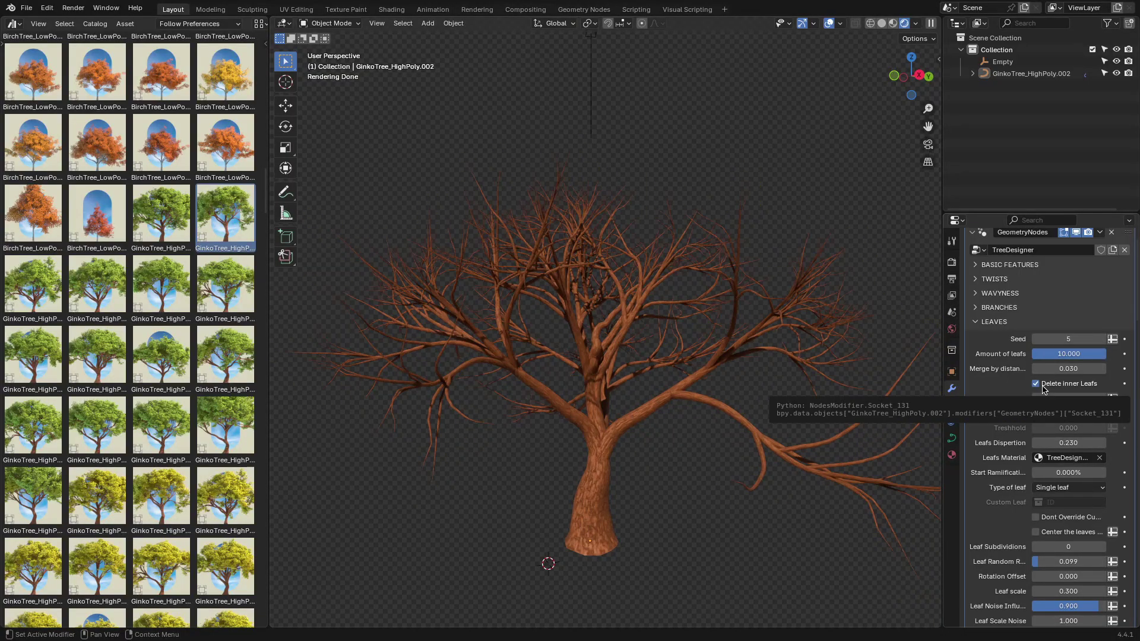
pyautogui.click(1042, 386)
# - Using solid shading for the adjustment, set the leaves dispersion to 0.250 and amount of leafs to 5, and return to rendered shading
pyautogui.scroll(-2, 1043, 389)
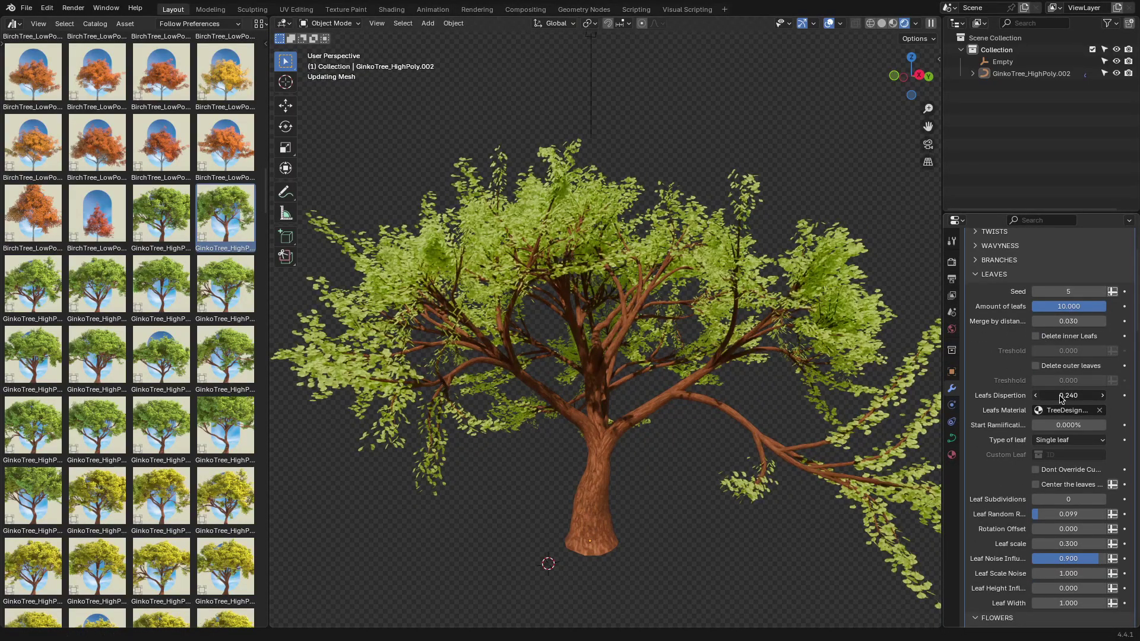
pyautogui.click(882, 24)
pyautogui.moveTo(1063, 396); pyautogui.dragTo(1081, 397)
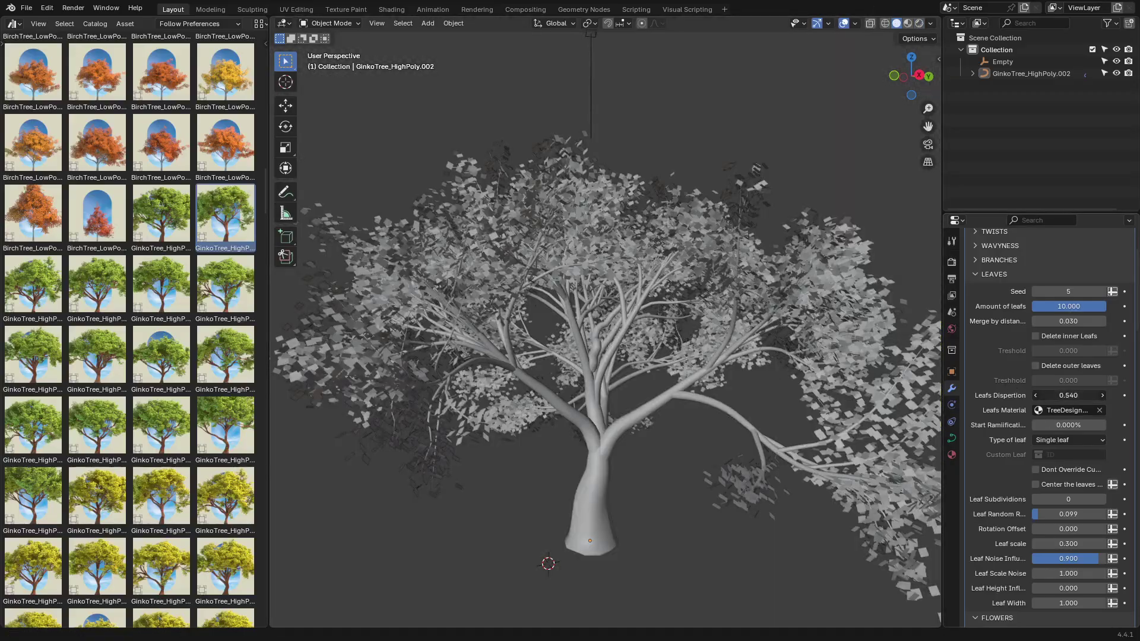
pyautogui.click(920, 23)
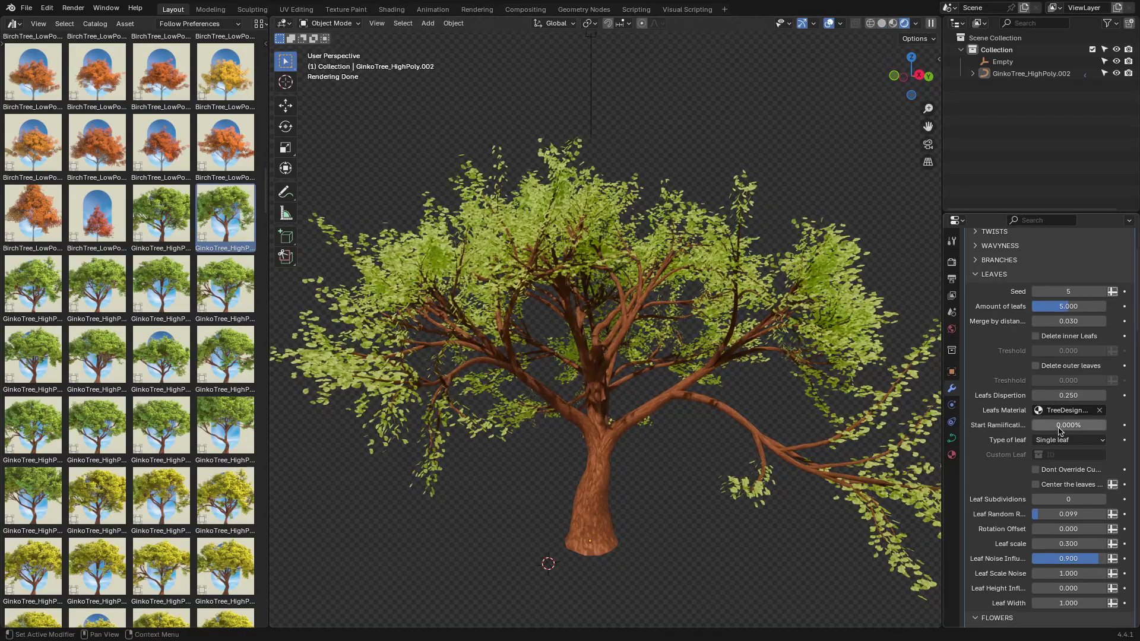
# - Try different leaf types on the ginkgo
pyautogui.scroll(-1, 1033, 429)
pyautogui.click(1060, 417)
pyautogui.click(1049, 444)
pyautogui.click(1066, 416)
pyautogui.click(1057, 468)
pyautogui.click(1062, 418)
pyautogui.click(1057, 430)
pyautogui.scroll(2, 1014, 445)
# - Choose a distribution type for the ginkgo's flowers and adjust their amount and size
pyautogui.click(978, 300)
pyautogui.click(1048, 330)
pyautogui.click(1046, 343)
pyautogui.moveTo(1043, 345); pyautogui.dragTo(1046, 345)
pyautogui.click(1046, 331)
pyautogui.click(1041, 358)
pyautogui.scroll(8, 700, 379)
pyautogui.scroll(-2, 699, 379)
pyautogui.moveTo(1068, 389)
pyautogui.mouseDown()
pyautogui.moveTo(1056, 388)
pyautogui.moveTo(1077, 389)
pyautogui.mouseUp()
# - Choose the flowers' core type and petal shape, and adjust the core radius and width
pyautogui.scroll(-8, 774, 422)
pyautogui.scroll(4, 773, 422)
pyautogui.click(1067, 423)
pyautogui.click(1059, 446)
pyautogui.scroll(6, 813, 365)
pyautogui.moveTo(1065, 435)
pyautogui.mouseDown()
pyautogui.moveTo(1098, 435)
pyautogui.moveTo(1084, 435)
pyautogui.mouseUp()
pyautogui.moveTo(1067, 449)
pyautogui.mouseDown()
pyautogui.moveTo(1081, 449)
pyautogui.moveTo(1071, 449)
pyautogui.mouseUp()
pyautogui.click(1066, 481)
pyautogui.click(1057, 492)
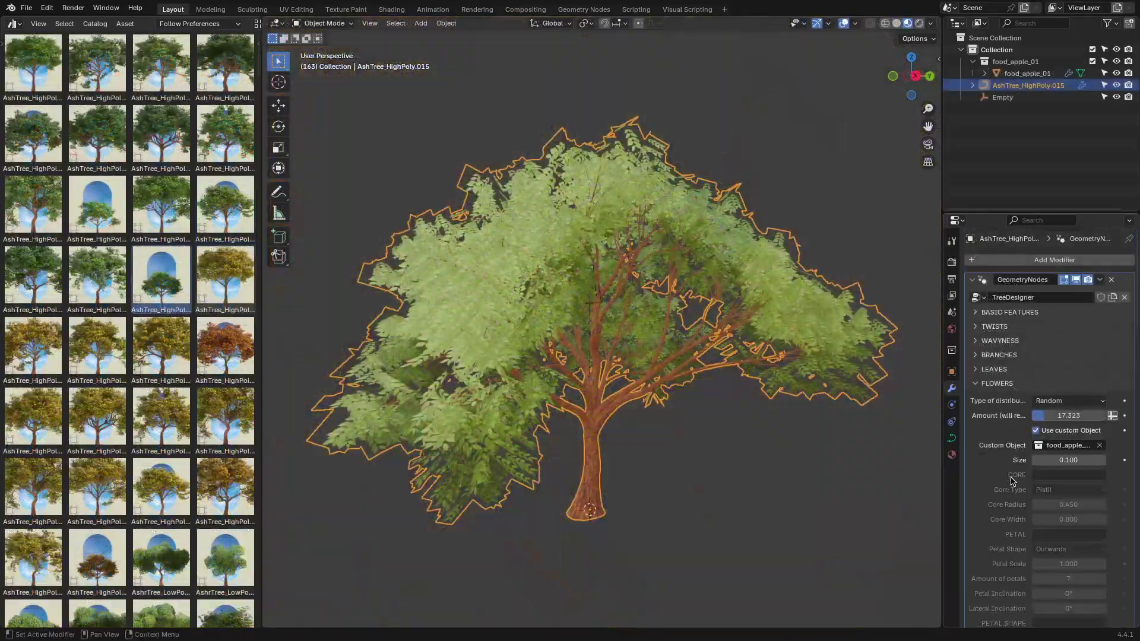
# - Set the size of the apples used as custom flowers on the ash tree to 1.770 and adjust their amount
pyautogui.scroll(5, 629, 383)
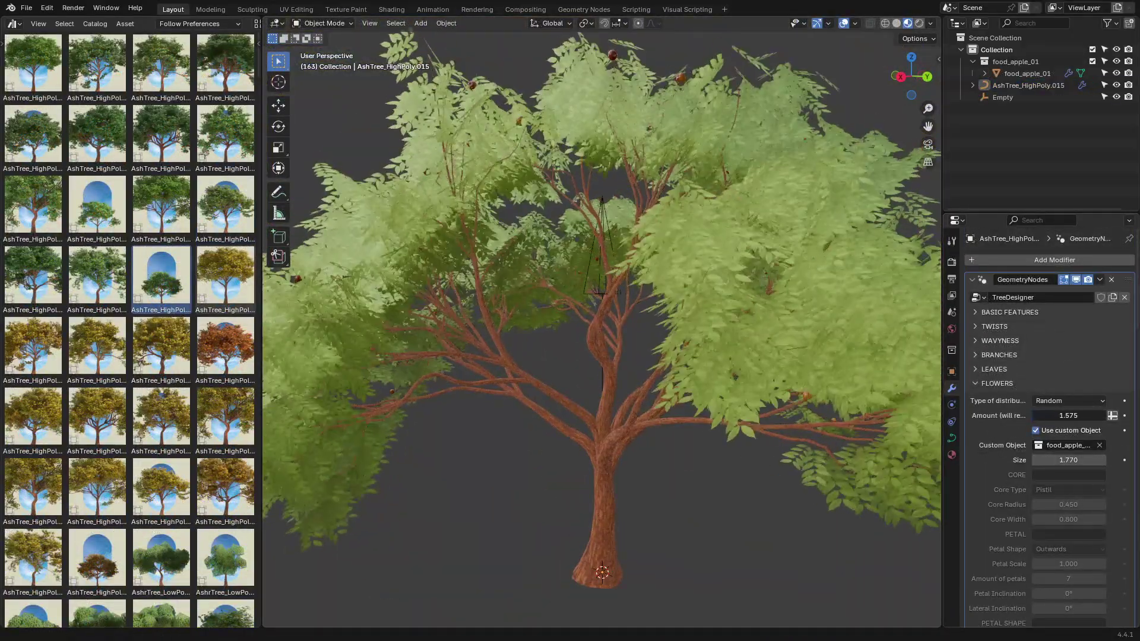
pyautogui.moveTo(1063, 415); pyautogui.dragTo(1065, 416)
pyautogui.moveTo(701, 332); pyautogui.dragTo(751, 324, button='middle')
pyautogui.scroll(-16, 1047, 454)
pyautogui.scroll(15, 1046, 455)
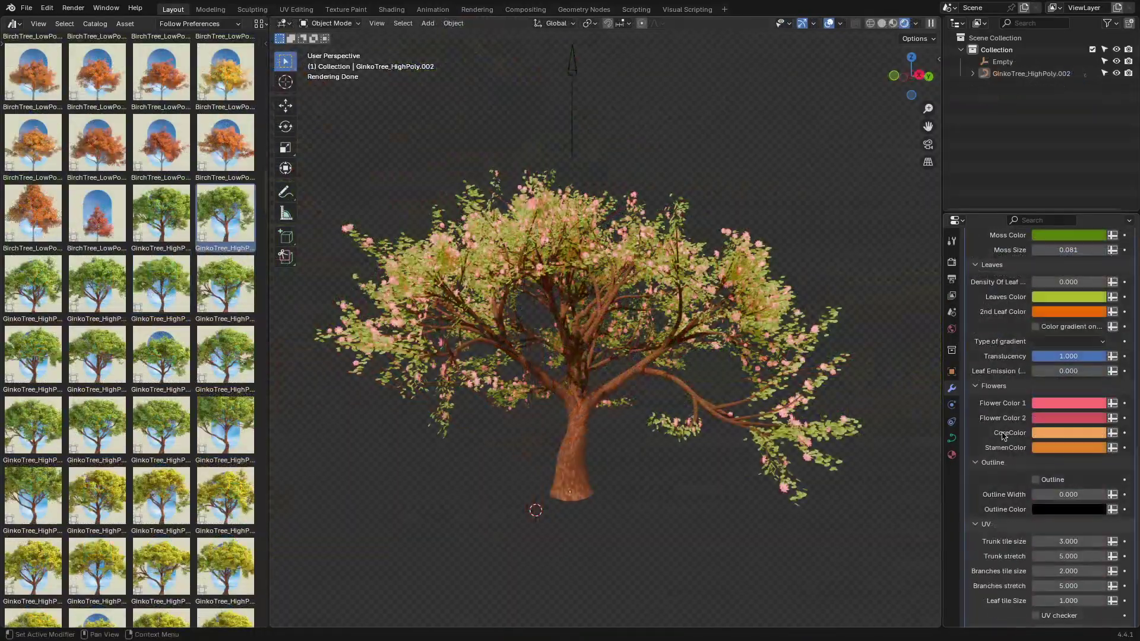
# - Enable the outline in the ginkgo's exclusive material settings
pyautogui.click(1035, 480)
pyautogui.scroll(7, 759, 440)
pyautogui.keyDown('shift'); pyautogui.moveTo(759, 440); pyautogui.dragTo(662, 425, button='middle'); pyautogui.keyUp('shift')
pyautogui.scroll(-7, 683, 368)
pyautogui.keyDown('shift'); pyautogui.moveTo(690, 335); pyautogui.dragTo(730, 408, button='middle'); pyautogui.keyUp('shift')
# - Enable the colour gradient on the ginkgo's leaves, make it UV based and set the leaf density value to 0.520
pyautogui.scroll(2, 995, 481)
pyautogui.click(1032, 424)
pyautogui.scroll(3, 700, 356)
pyautogui.scroll(-2, 730, 404)
pyautogui.click(1067, 389)
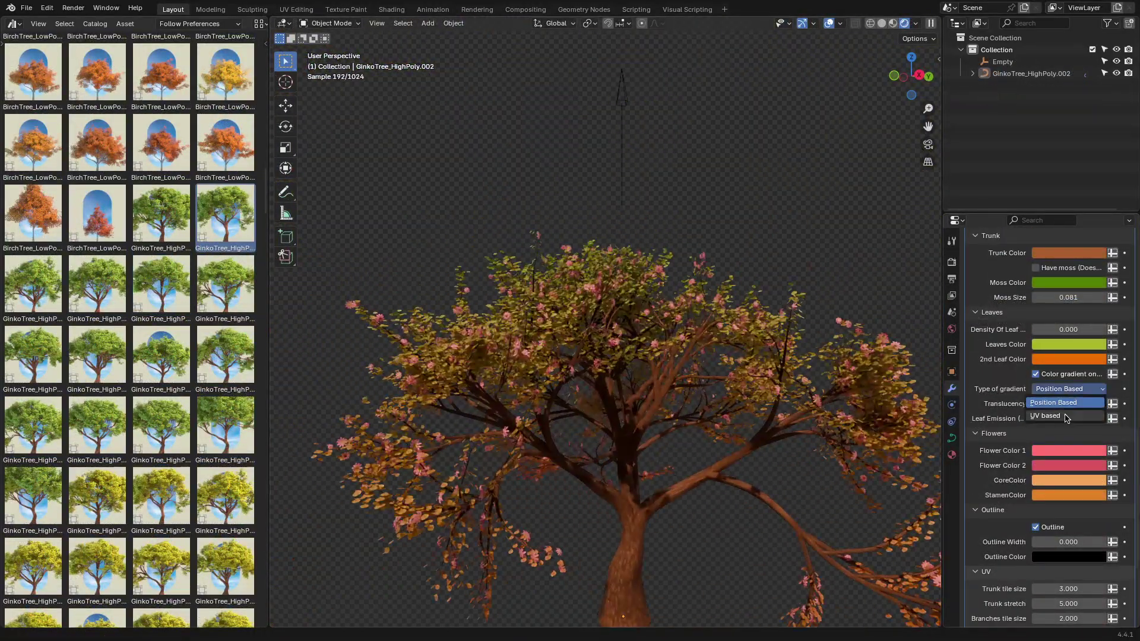
pyautogui.moveTo(1049, 327); pyautogui.dragTo(1068, 328)
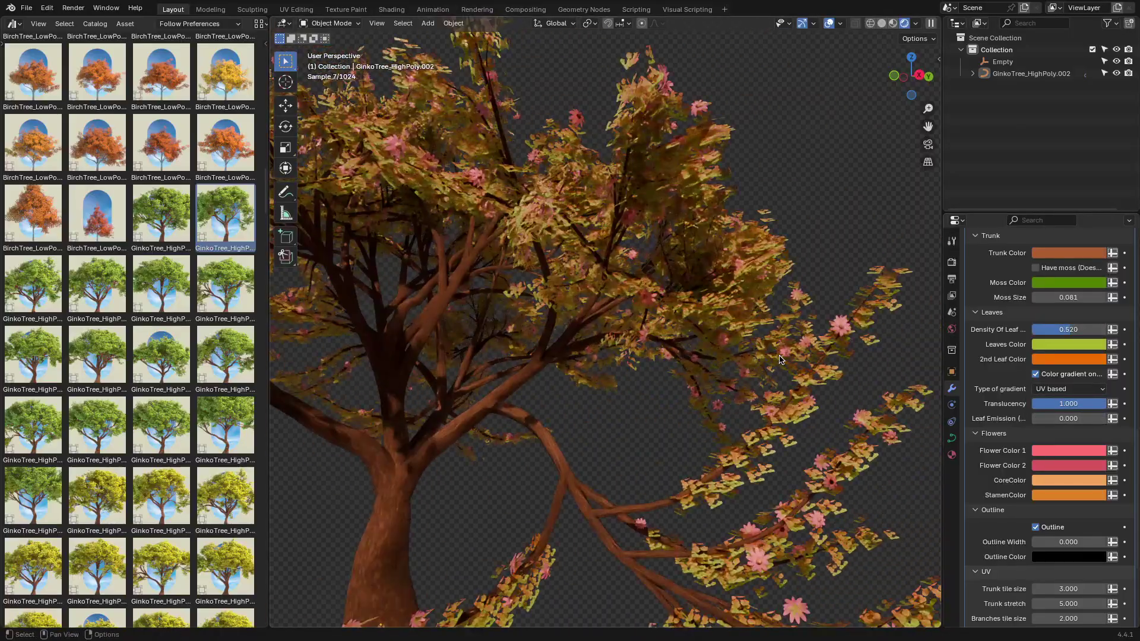
# - Try out the leaf emission and change the leaves' gradient type to Position Based
pyautogui.scroll(7, 1000, 432)
pyautogui.scroll(-14, 1001, 432)
pyautogui.scroll(6, 1001, 436)
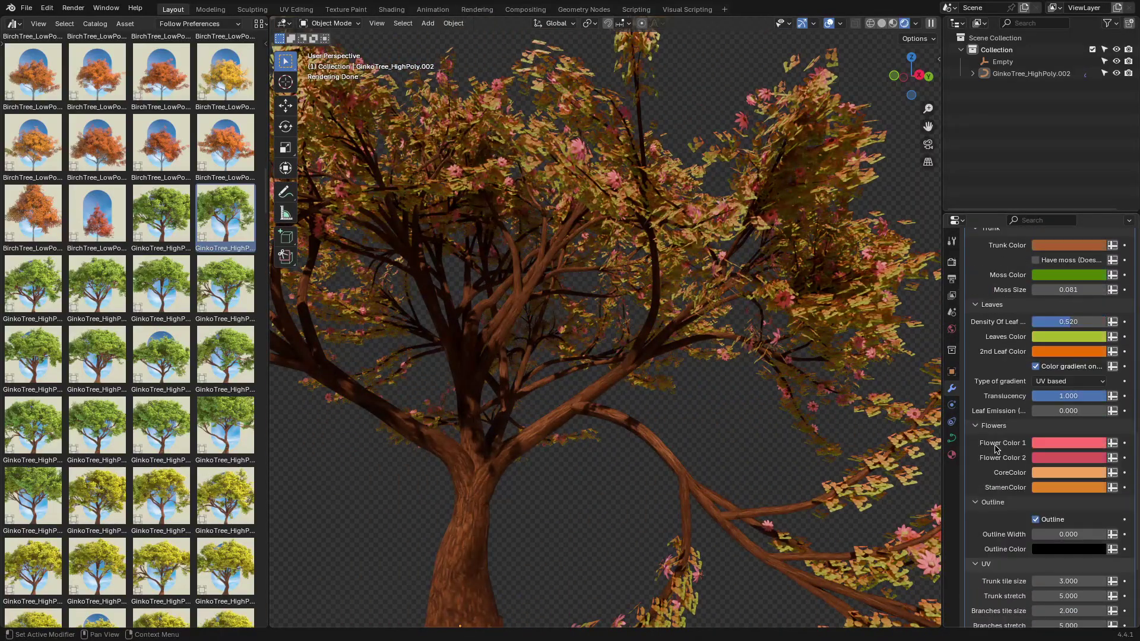
pyautogui.moveTo(1051, 410)
pyautogui.mouseDown()
pyautogui.moveTo(1074, 411)
pyautogui.moveTo(1049, 411)
pyautogui.mouseUp()
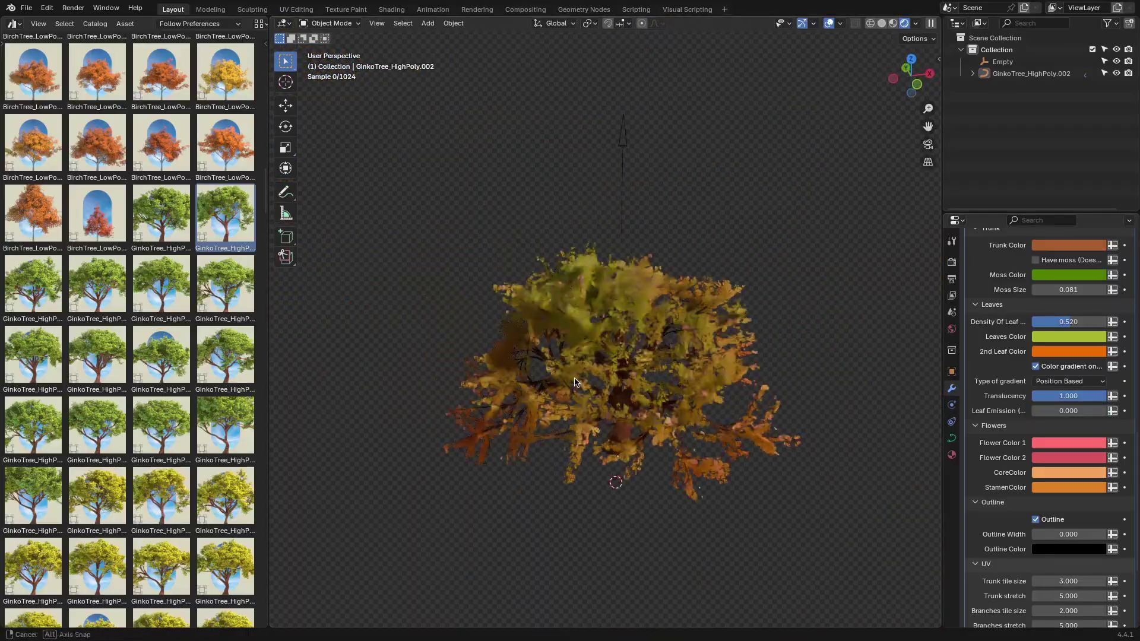
# - Enable wind on the ginkgo with speed 0.299 and intensity 0.860, and preview the animation in solid and rendered shading
pyautogui.press('z')
pyautogui.scroll(16, 992, 316)
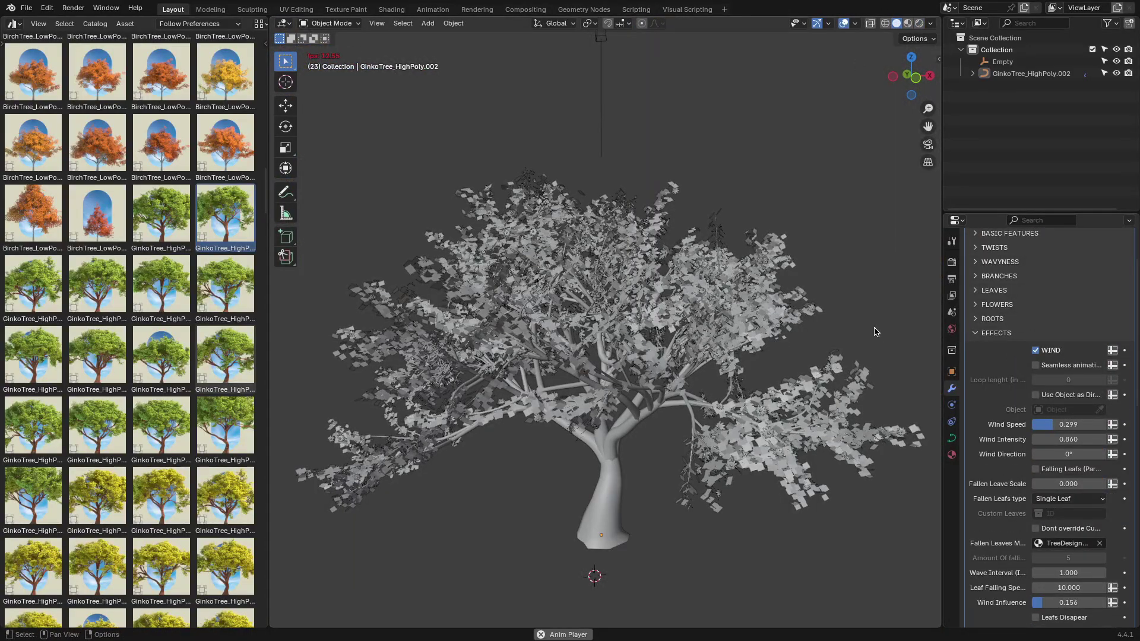
pyautogui.press('z')
pyautogui.click(871, 188)
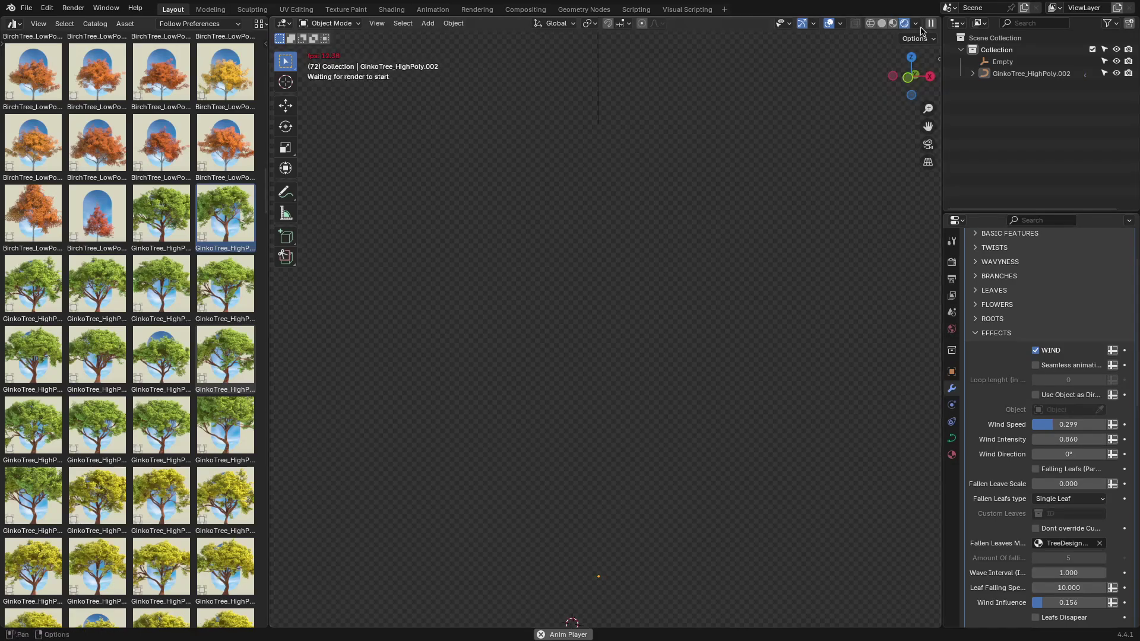
pyautogui.click(882, 24)
pyautogui.scroll(-1, 790, 222)
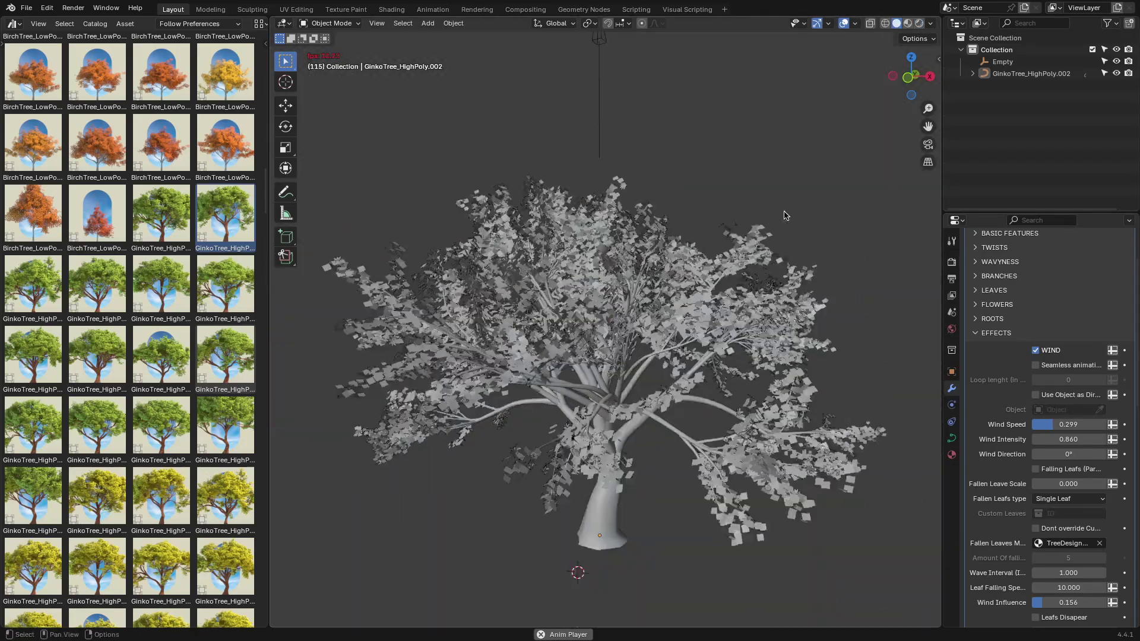
pyautogui.scroll(6, 790, 222)
pyautogui.scroll(-4, 791, 231)
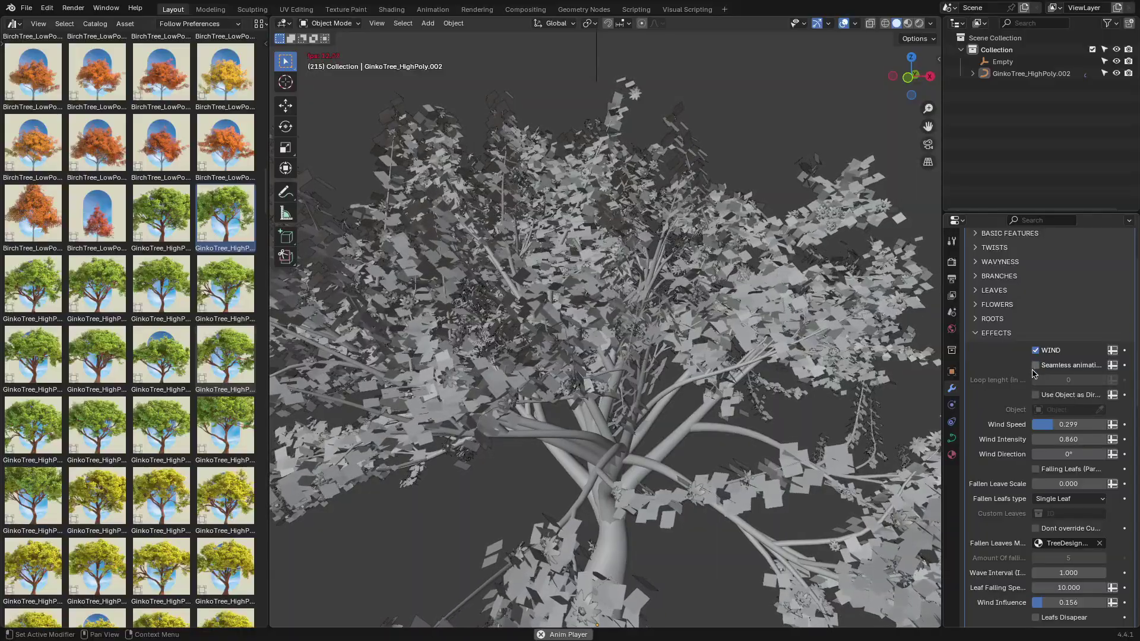
# - Set the wind speed to 0.779, wind intensity to 0.560 and wind direction to 17.2°
pyautogui.scroll(-1, 999, 410)
pyautogui.moveTo(1060, 403); pyautogui.dragTo(1082, 403)
pyautogui.scroll(-2, 814, 410)
pyautogui.moveTo(813, 410); pyautogui.dragTo(851, 403, button='middle')
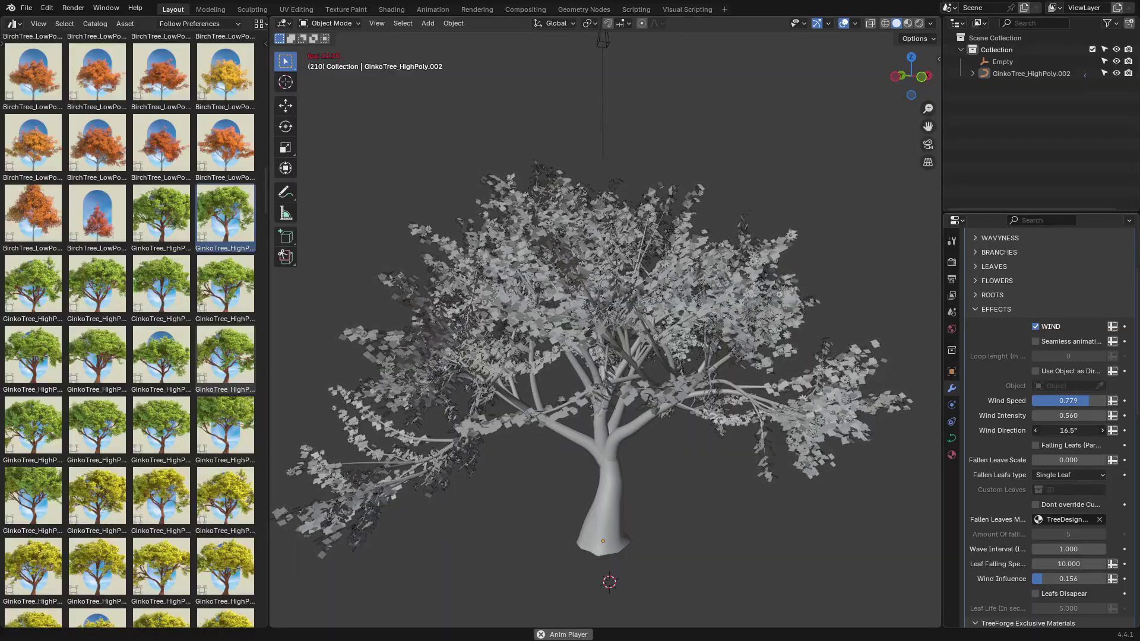
pyautogui.scroll(-1, 1037, 421)
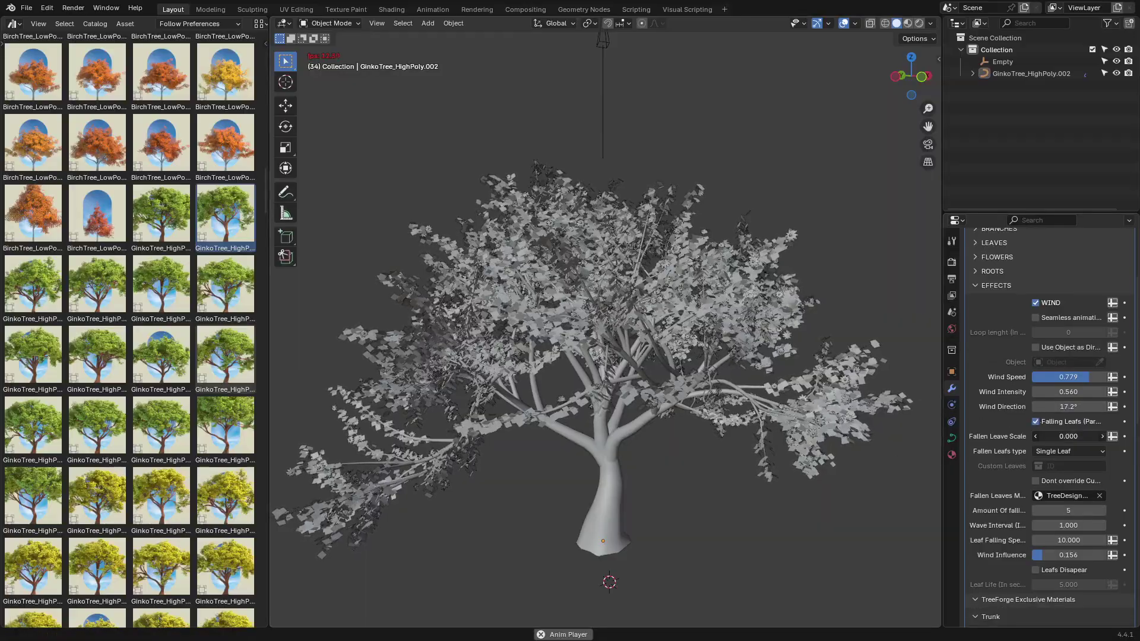
# - Set the falling leaves' scale to 1.480 and amount to 47, make them disappear, and preview them in rendered shading
pyautogui.click(920, 22)
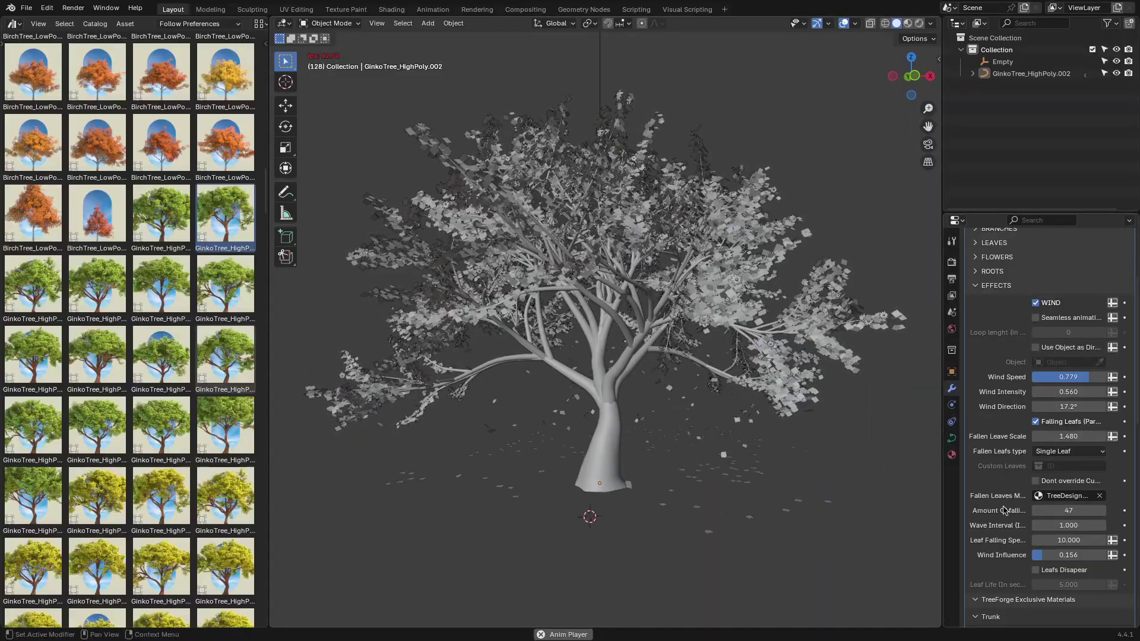
pyautogui.scroll(-2, 1004, 511)
pyautogui.click(1035, 523)
pyautogui.scroll(6, 736, 410)
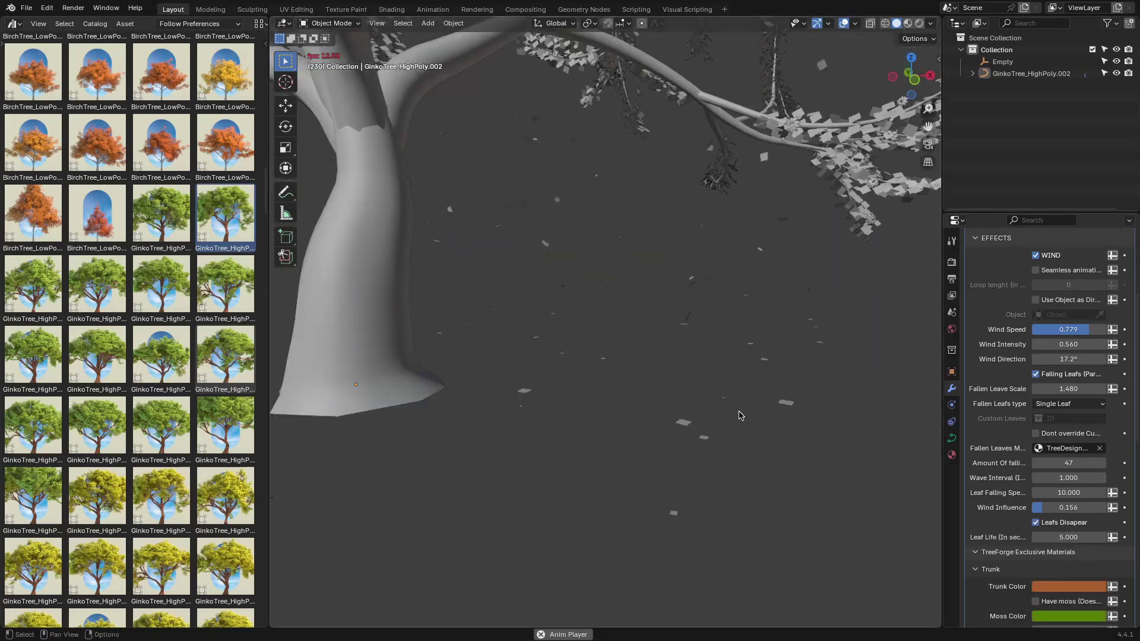
pyautogui.click(919, 24)
pyautogui.press('space')
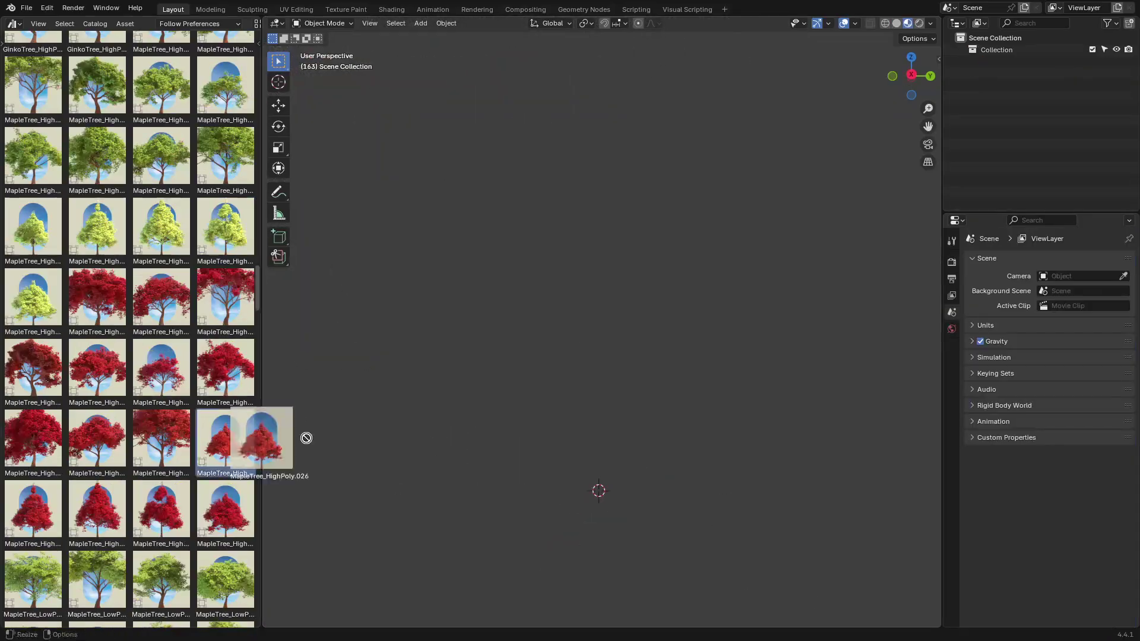
# - Place the MapleTree_HighPoly.026 asset in the empty scene and switch the viewport to rendered shading
pyautogui.moveTo(307, 438); pyautogui.dragTo(599, 469)
pyautogui.scroll(2, 670, 407)
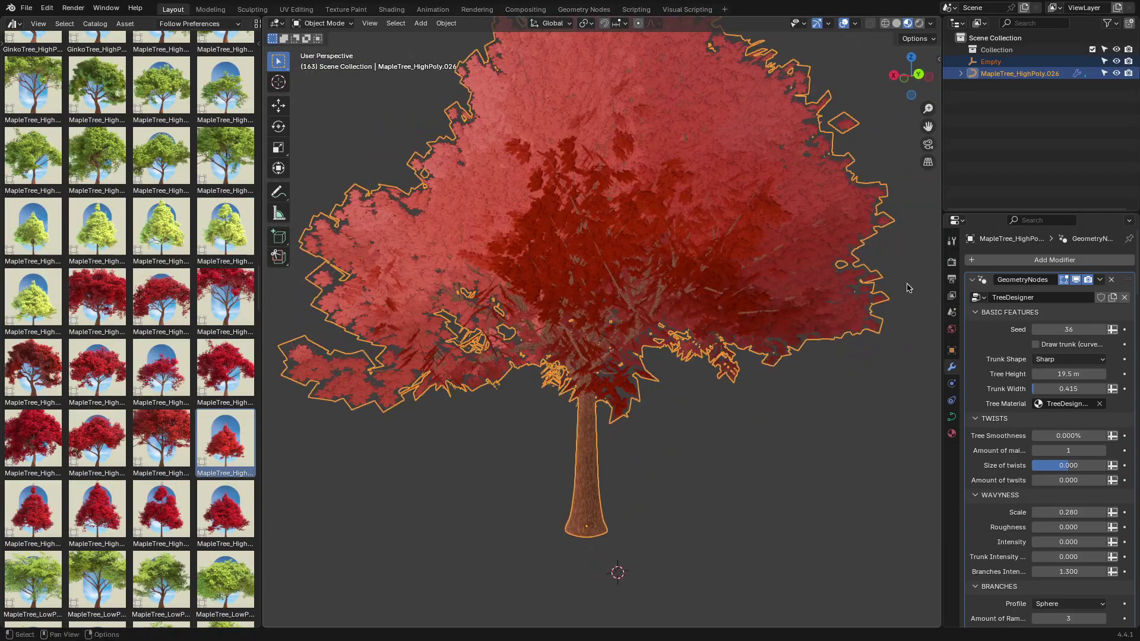
pyautogui.click(906, 351)
pyautogui.click(919, 23)
pyautogui.moveTo(689, 261)
pyautogui.mouseDown(button='middle')
pyautogui.moveTo(772, 280)
pyautogui.moveTo(683, 292)
pyautogui.mouseUp(button='middle')
# - Set the maple's basic seed to 41
pyautogui.click(1102, 329)
pyautogui.click(1102, 329)
pyautogui.click(1102, 330)
pyautogui.click(1102, 329)
pyautogui.click(1102, 330)
pyautogui.moveTo(772, 308); pyautogui.dragTo(787, 270, button='middle')
# - Try different tree smoothness and twist settings on the maple
pyautogui.moveTo(1069, 436)
pyautogui.mouseDown()
pyautogui.moveTo(1129, 436)
pyautogui.moveTo(1063, 435)
pyautogui.mouseUp()
pyautogui.click(1102, 450)
pyautogui.moveTo(832, 332); pyautogui.dragTo(841, 327, button='middle')
pyautogui.moveTo(1072, 436); pyautogui.dragTo(1060, 465)
pyautogui.press('Return')
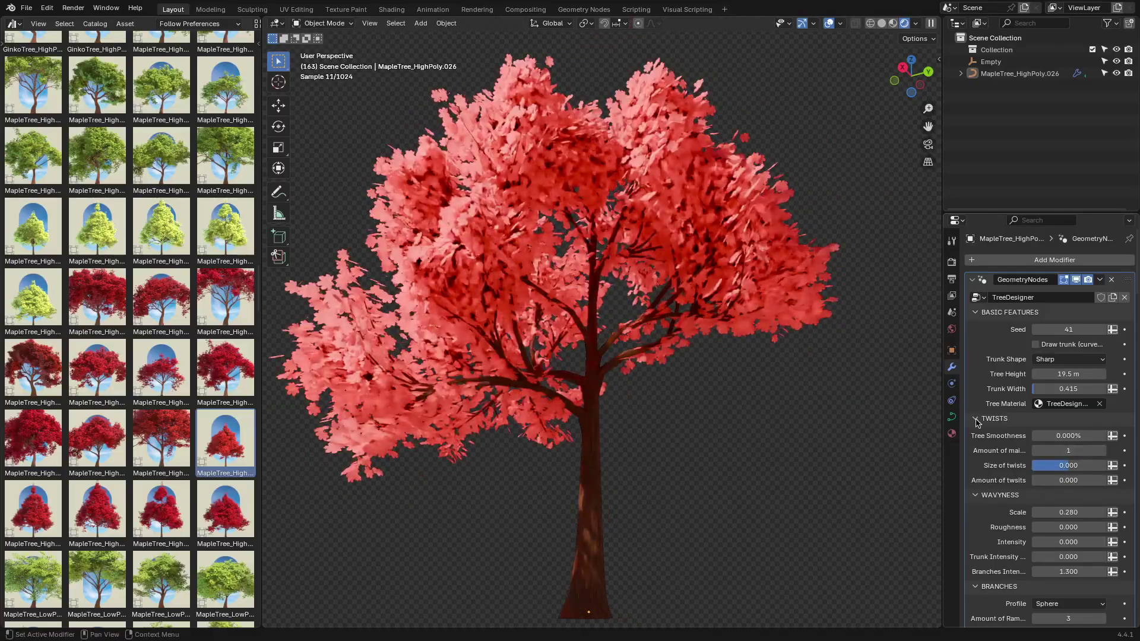
# - Enable the UV checker for the maple and show the tree in material preview shading
pyautogui.click(986, 419)
pyautogui.moveTo(983, 435); pyautogui.dragTo(980, 520)
pyautogui.scroll(-5, 983, 522)
pyautogui.click(1035, 513)
pyautogui.click(893, 23)
pyautogui.moveTo(817, 284); pyautogui.dragTo(805, 359, button='middle')
pyautogui.scroll(1, 806, 360)
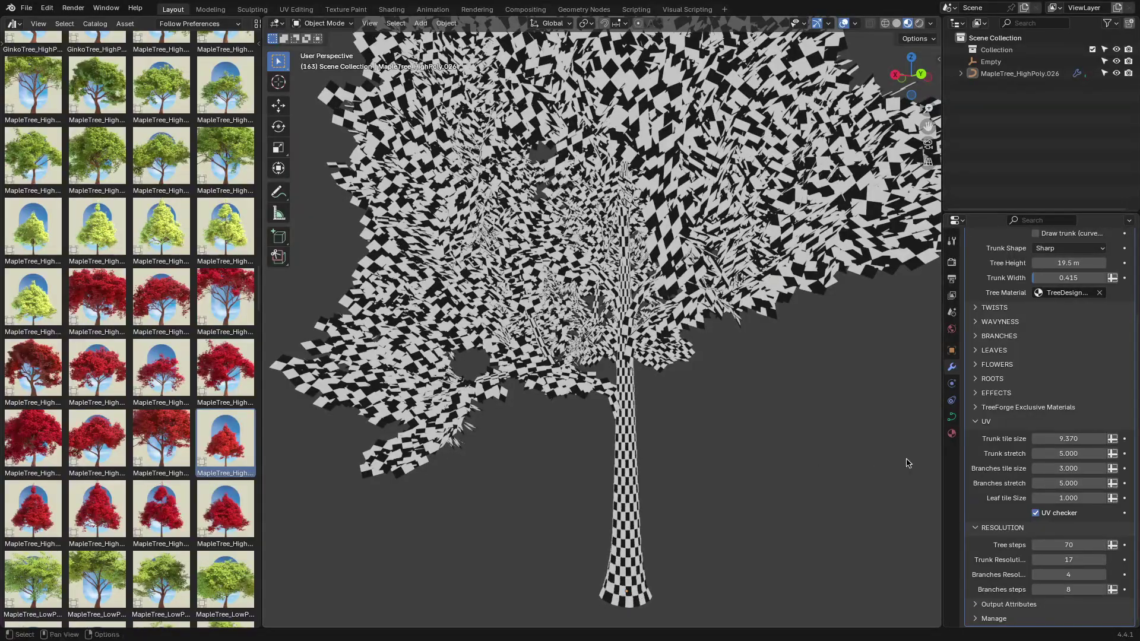
# - Set the trunk's UV stretch to 9.300
pyautogui.keyDown('shift'); pyautogui.moveTo(709, 457); pyautogui.dragTo(722, 279, button='middle'); pyautogui.keyUp('shift')
pyautogui.scroll(5, 722, 279)
pyautogui.moveTo(1069, 454); pyautogui.dragTo(1094, 454)
# - Set the branches' UV tile size to 5.160 and stretch to 9.030, and the leaf tile size to 2.000
pyautogui.scroll(-2, 722, 279)
pyautogui.keyDown('shift'); pyautogui.moveTo(722, 279); pyautogui.dragTo(712, 505, button='middle'); pyautogui.keyUp('shift')
pyautogui.moveTo(713, 416); pyautogui.dragTo(772, 415, button='middle')
pyautogui.scroll(2, 772, 416)
pyautogui.moveTo(1069, 469); pyautogui.dragTo(1082, 468)
pyautogui.moveTo(1069, 484); pyautogui.dragTo(1092, 483)
pyautogui.scroll(-2, 730, 285)
pyautogui.keyDown('shift'); pyautogui.moveTo(730, 285); pyautogui.dragTo(517, 386, button='middle'); pyautogui.keyUp('shift')
pyautogui.moveTo(1069, 496); pyautogui.dragTo(1084, 495)
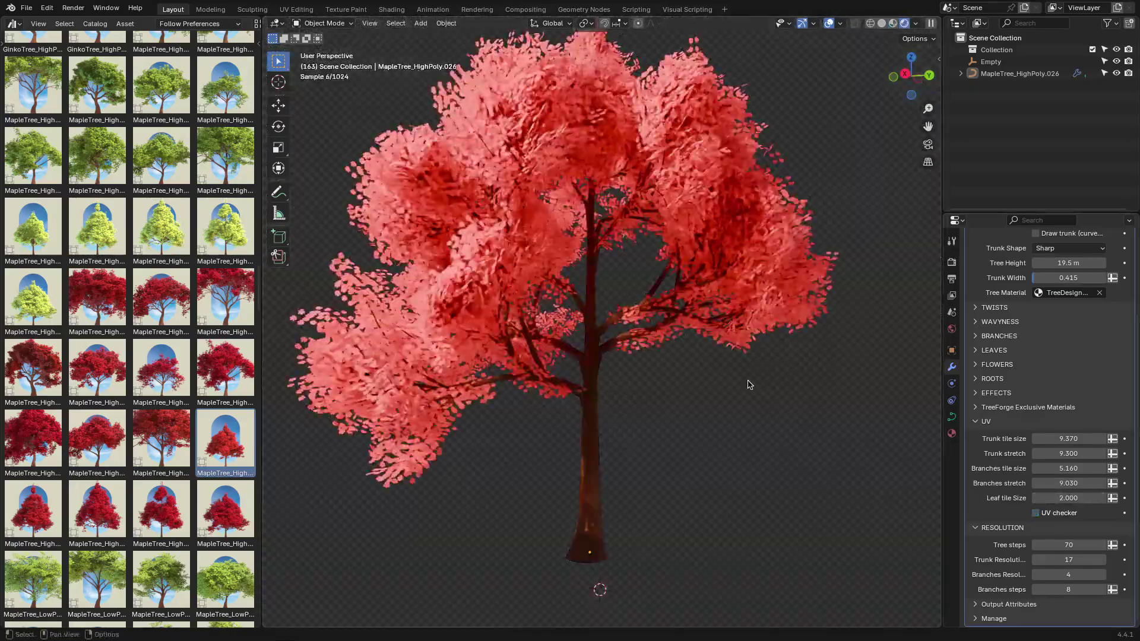
# - Change the tree material to TreeDesigner - Wood - Procedural Birch and open the leaves' material choices
pyautogui.scroll(5, 537, 542)
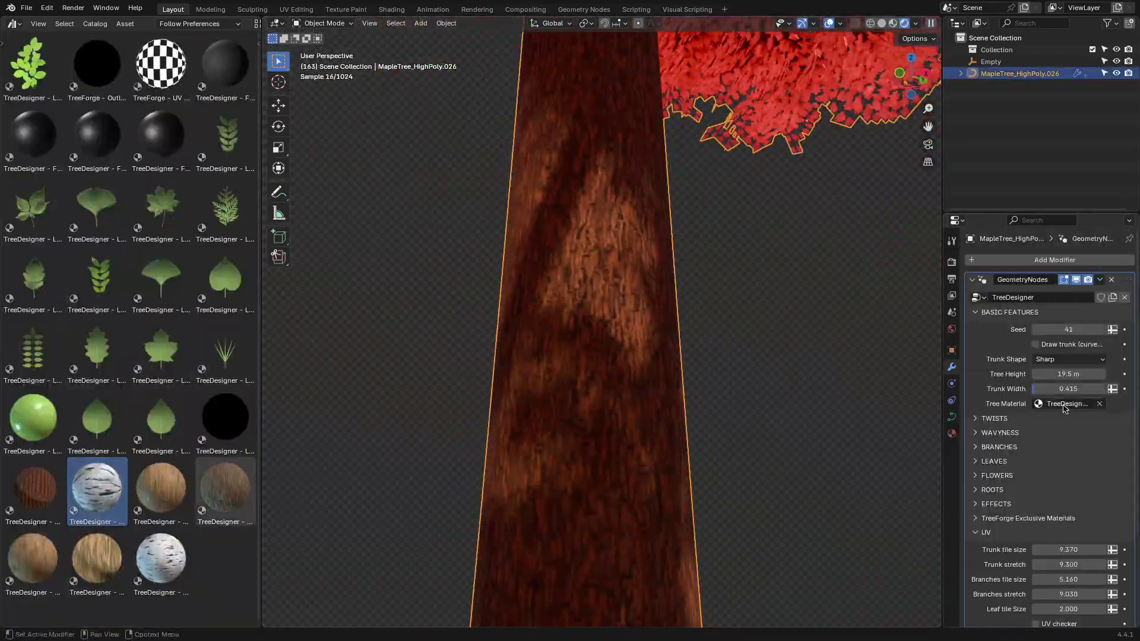
pyautogui.moveTo(161, 558); pyautogui.dragTo(1069, 406)
pyautogui.moveTo(97, 558); pyautogui.dragTo(1067, 406)
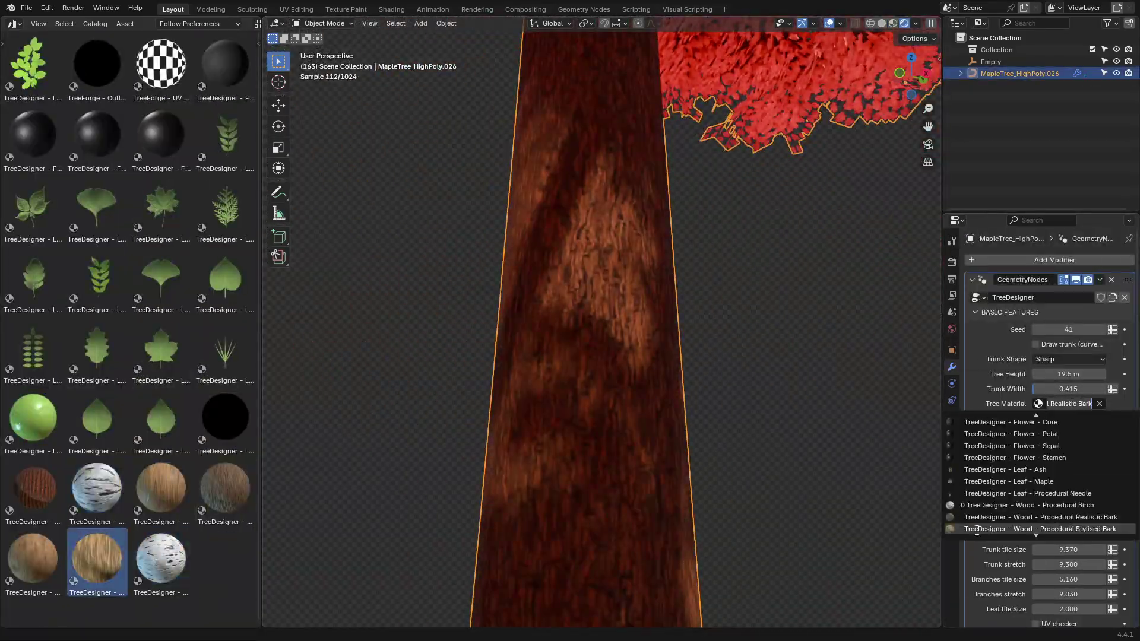
pyautogui.hotkey('ctrl', 'z')
pyautogui.moveTo(730, 366); pyautogui.dragTo(761, 370, button='middle')
pyautogui.scroll(-2, 761, 369)
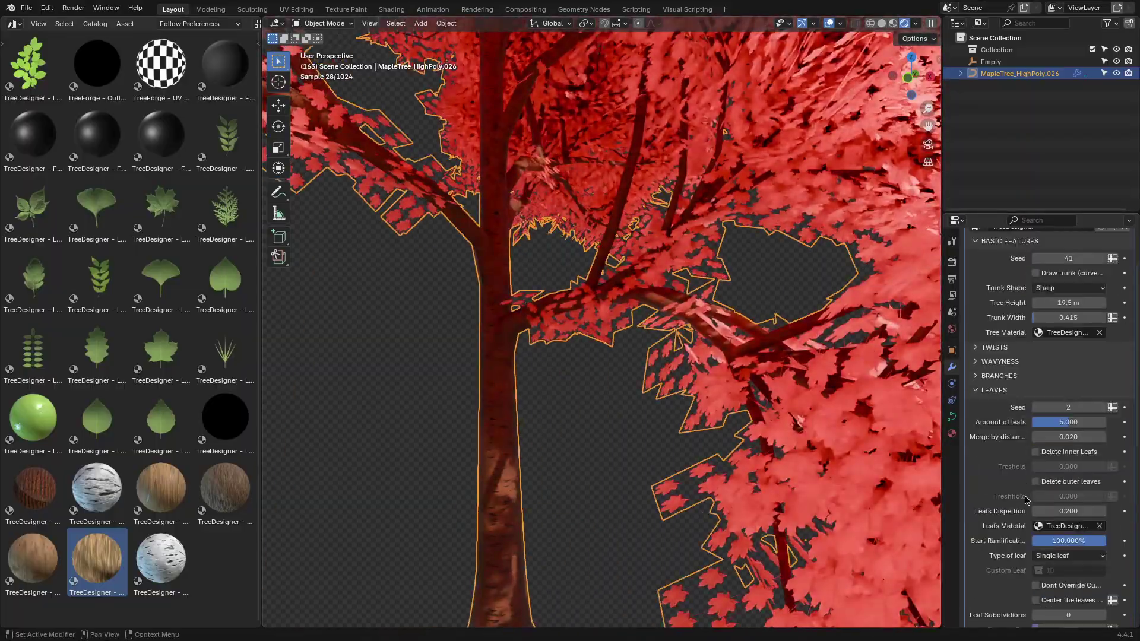
pyautogui.click(1069, 526)
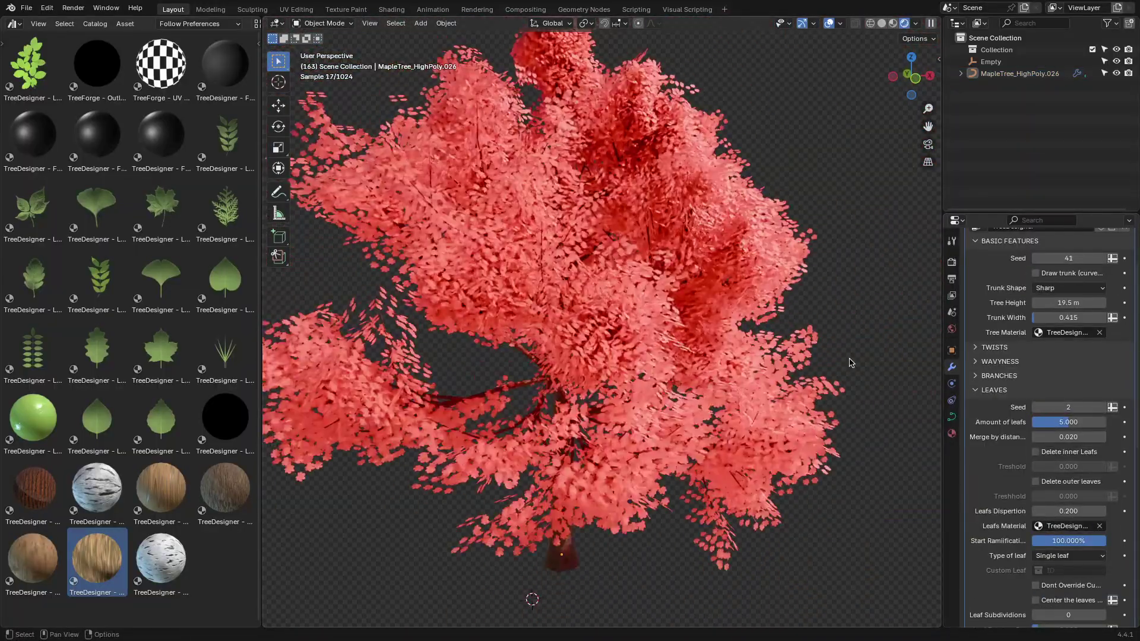
# - Set the trunk colour to white in the TreeForge exclusive materials and enable moss on the trunk
pyautogui.scroll(-8, 984, 365)
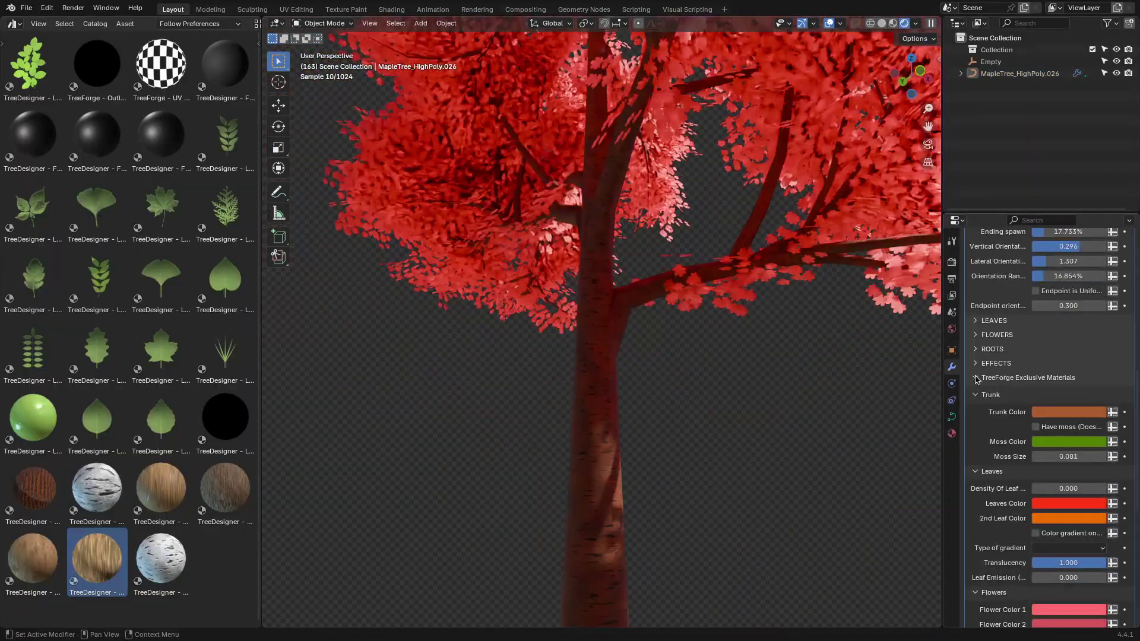
pyautogui.click(1069, 341)
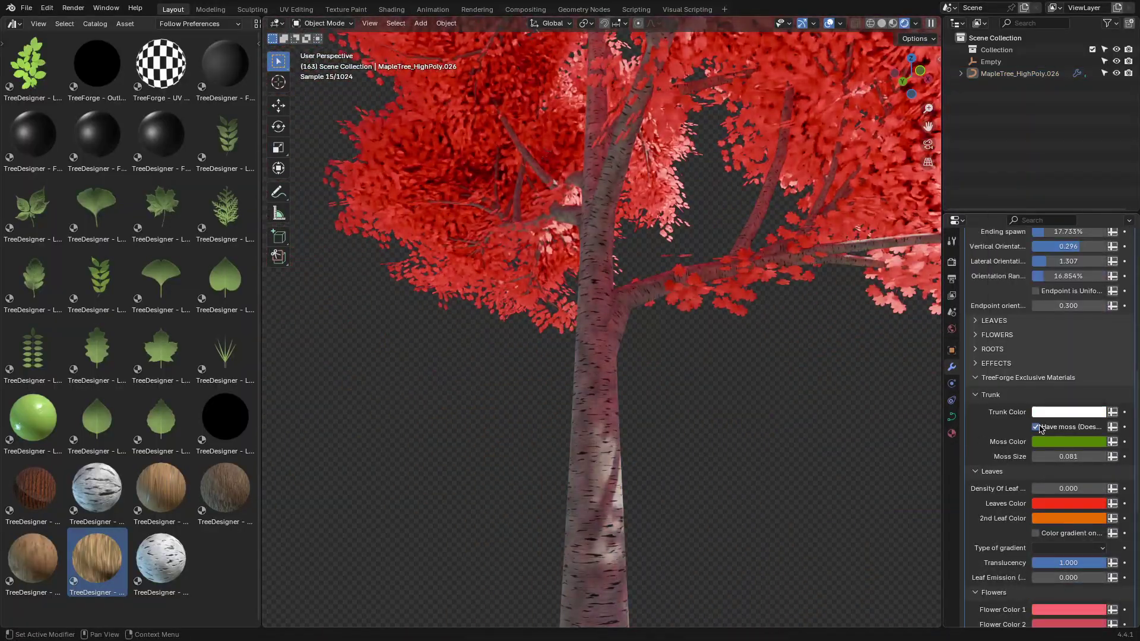
# - Adjust the trunk's green moss colour and set the moss size to 1.000
pyautogui.scroll(2, 1013, 446)
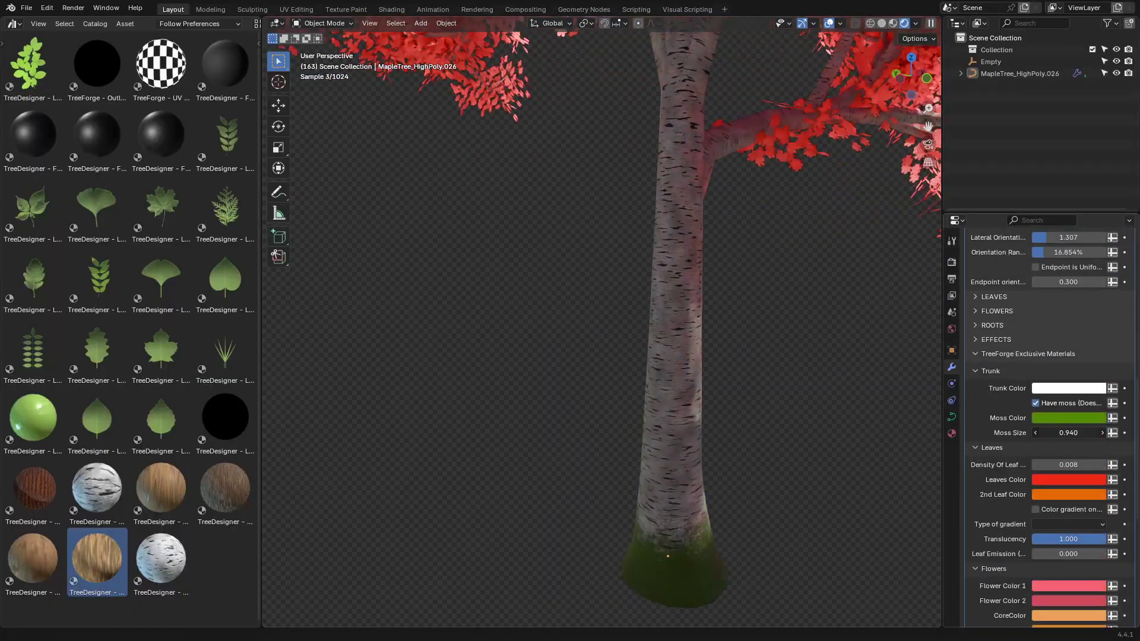
pyautogui.click(1069, 417)
pyautogui.moveTo(999, 291); pyautogui.dragTo(995, 278)
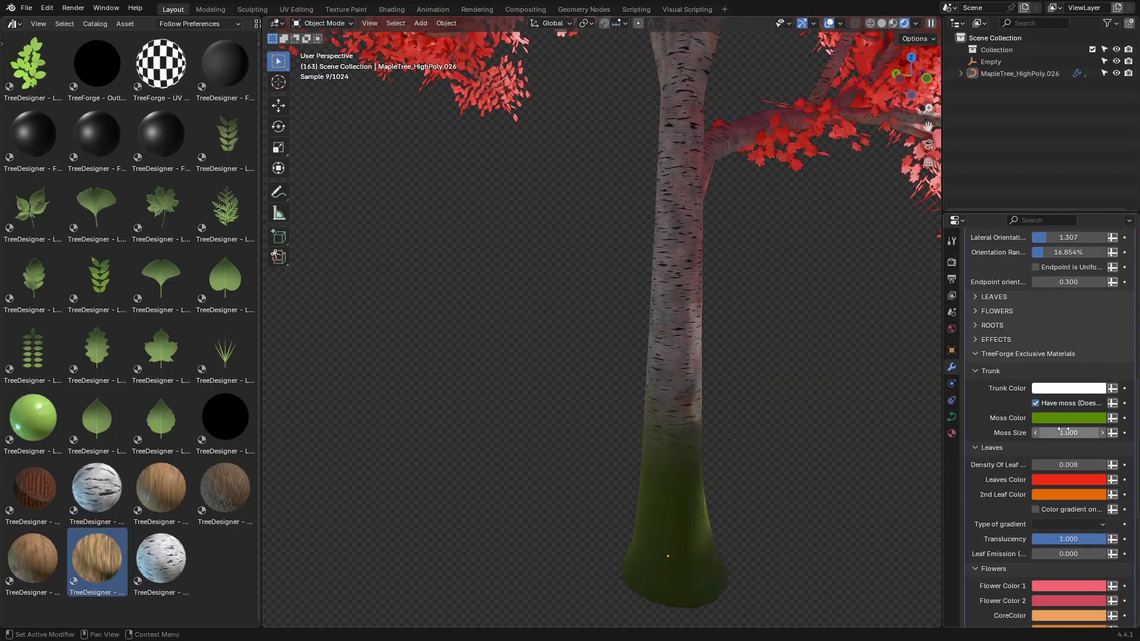